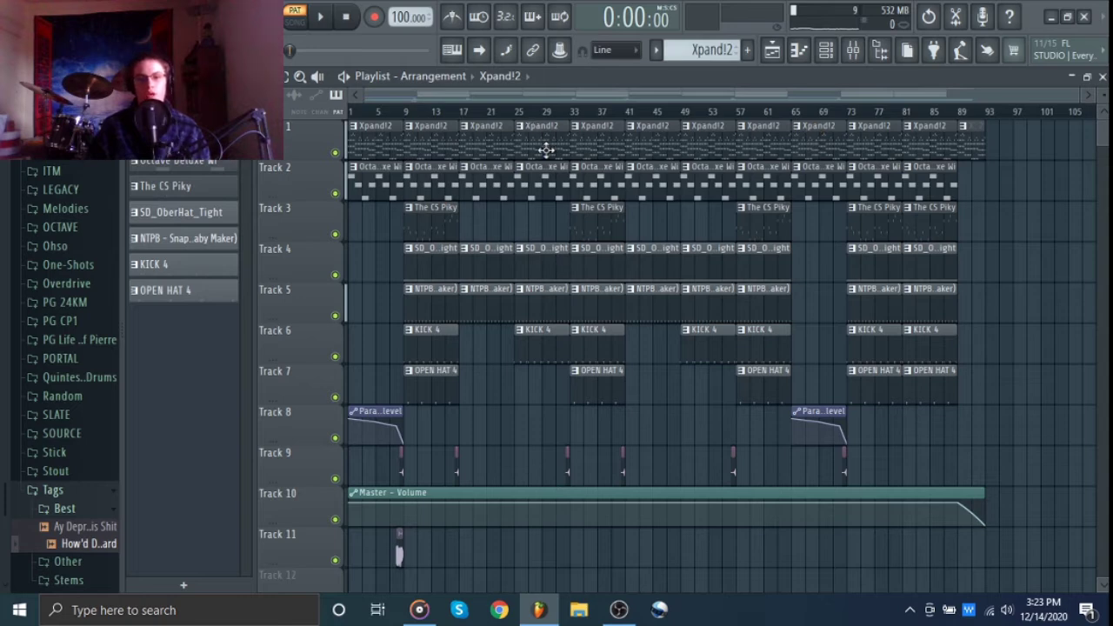
Open the Xpand!2 pattern on Track 1 in the piano roll and inspect the settings of its Xpand!2 instrument
double_click(546, 148)
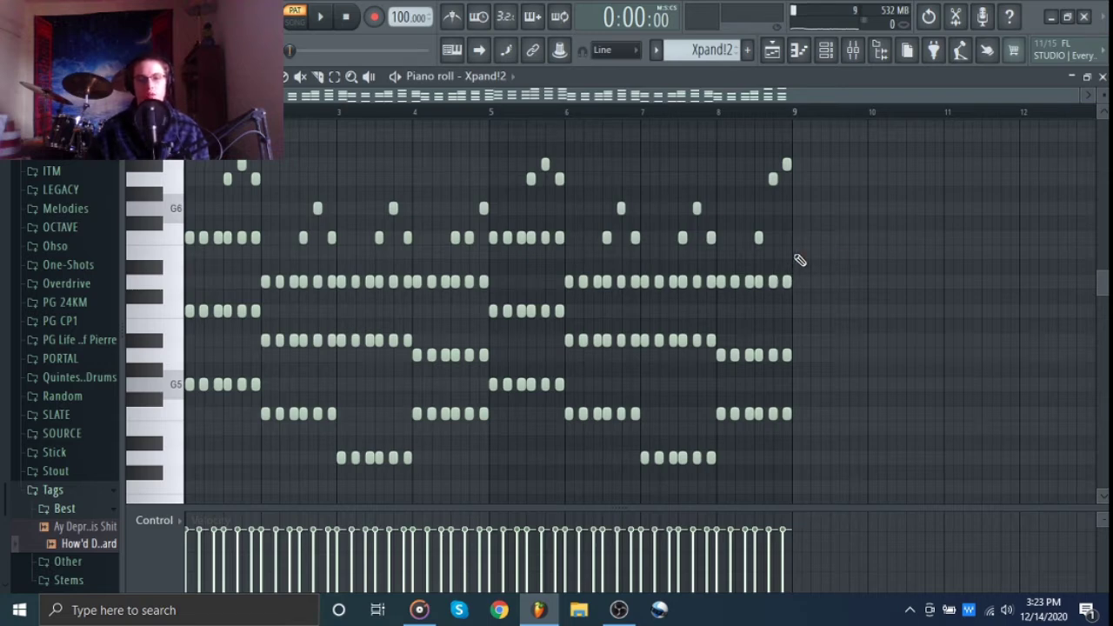
click(825, 50)
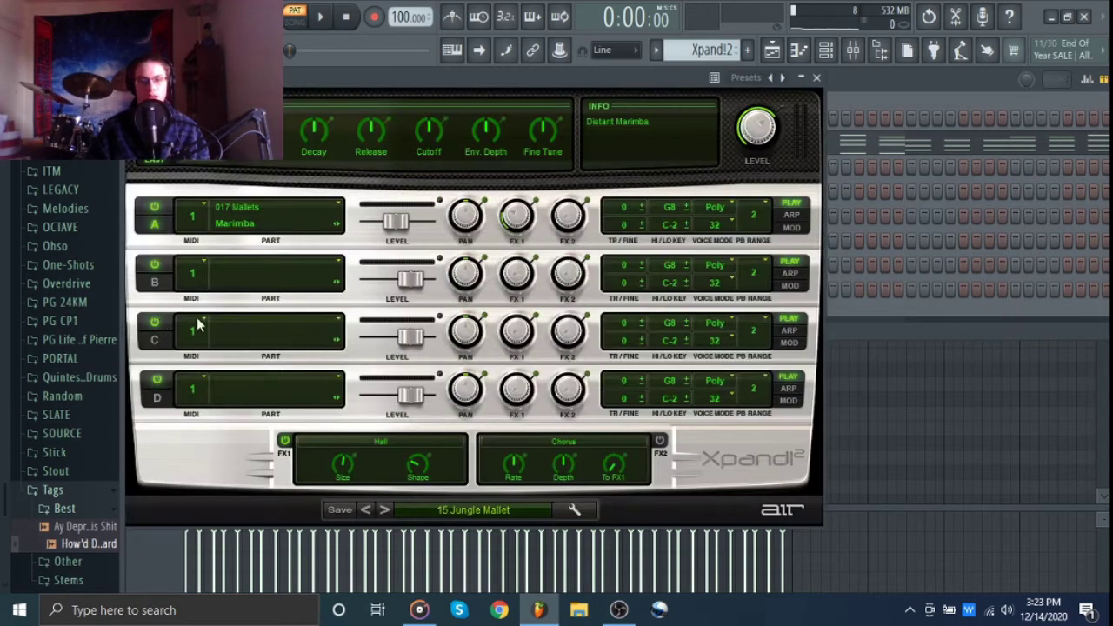
click(817, 79)
click(828, 51)
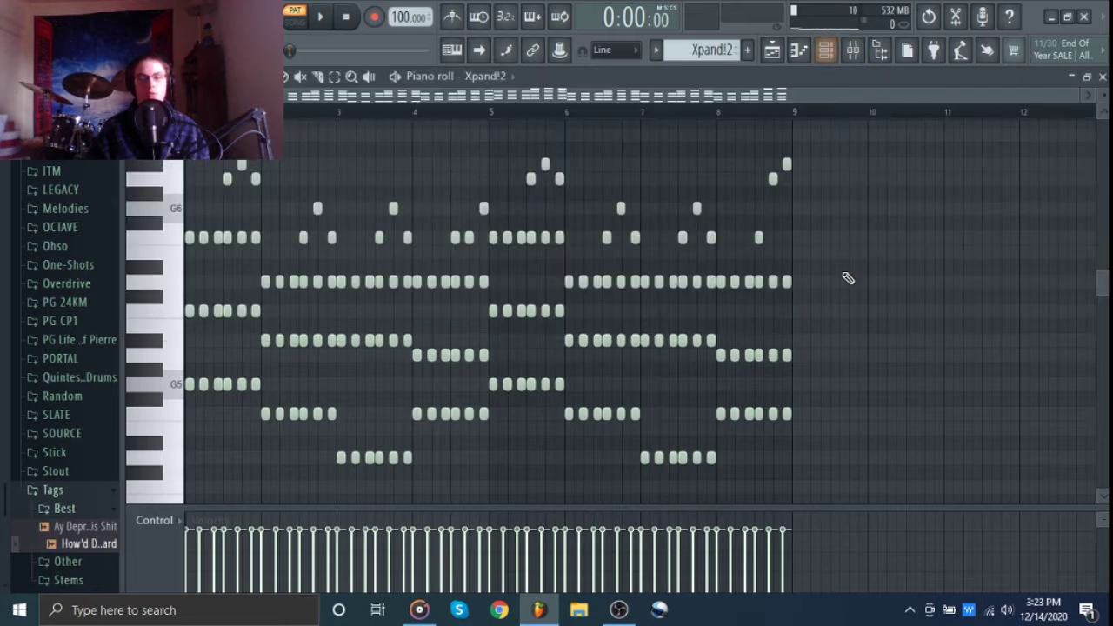
Play the Xpand!2 melody in the piano roll and stop playback
key(space)
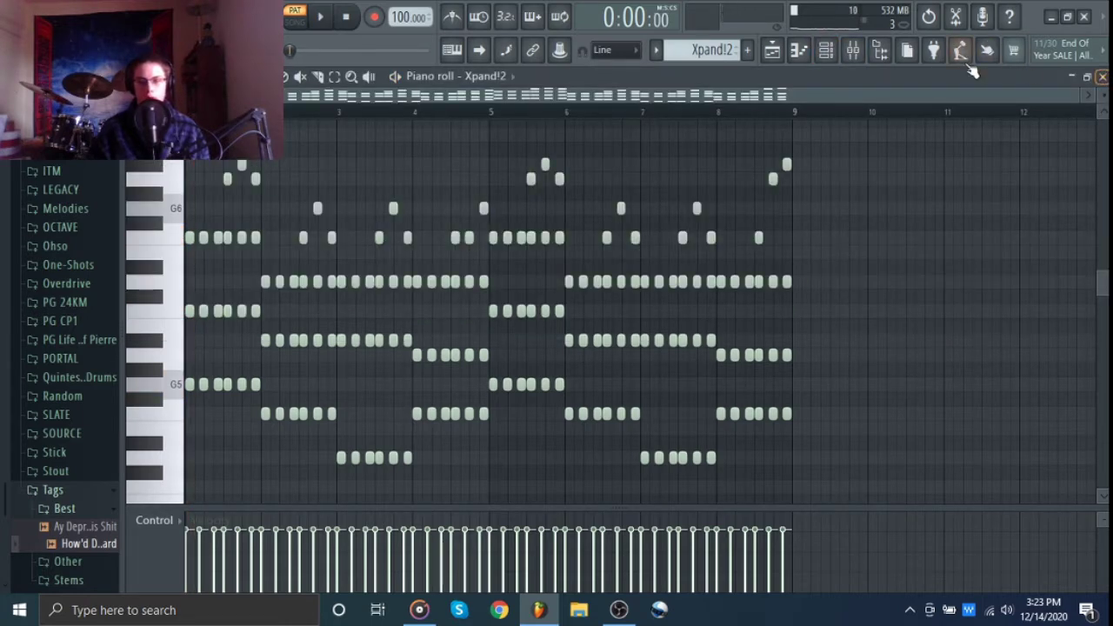
click(855, 52)
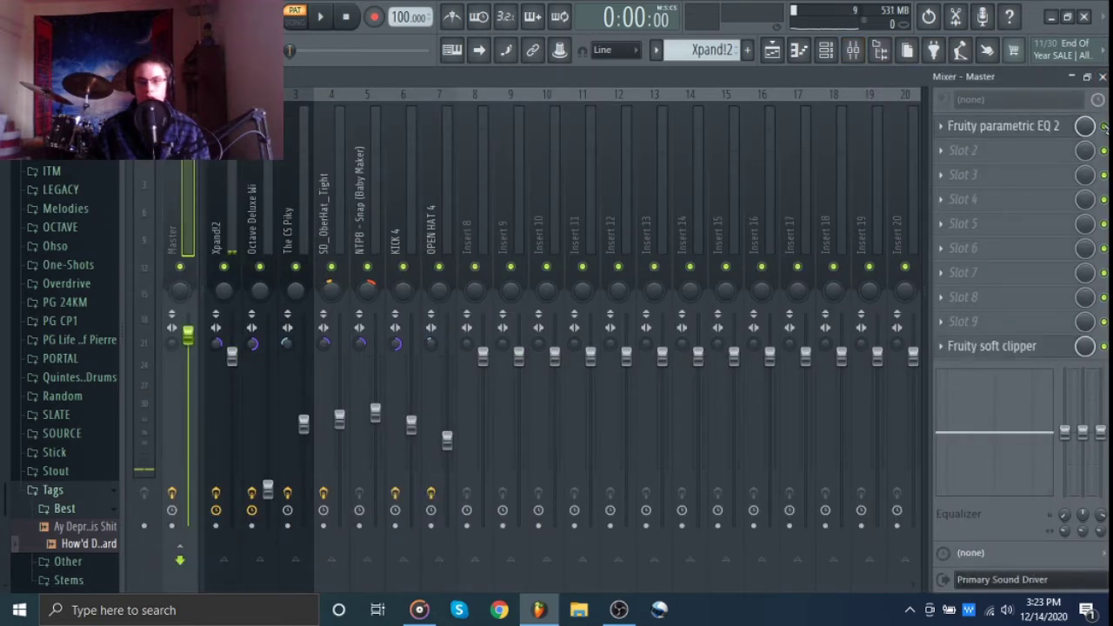
key(F9)
key(space)
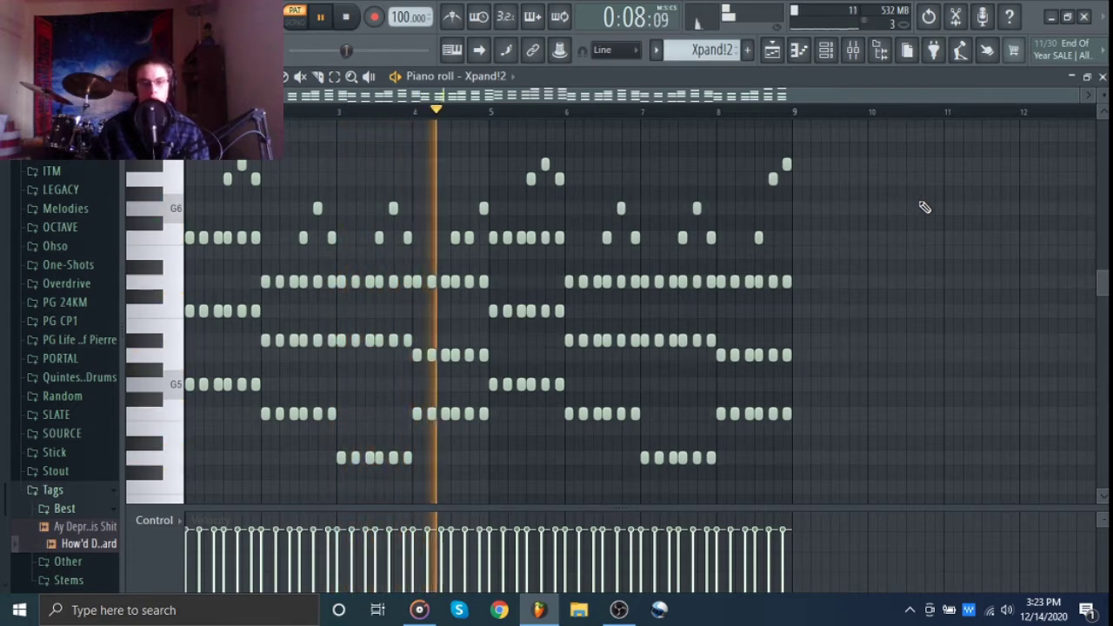
key(space)
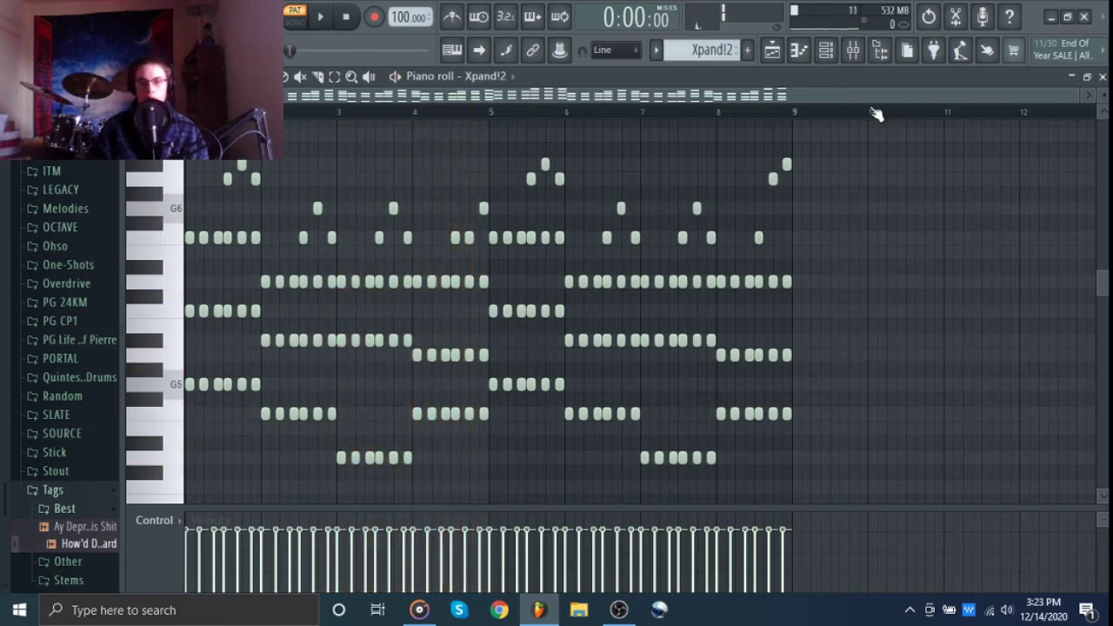
Inspect the iZotope Vinyl and FIN-MICRO effects on the Xpand!2 mixer track, keeping the CombFilter mode
click(853, 50)
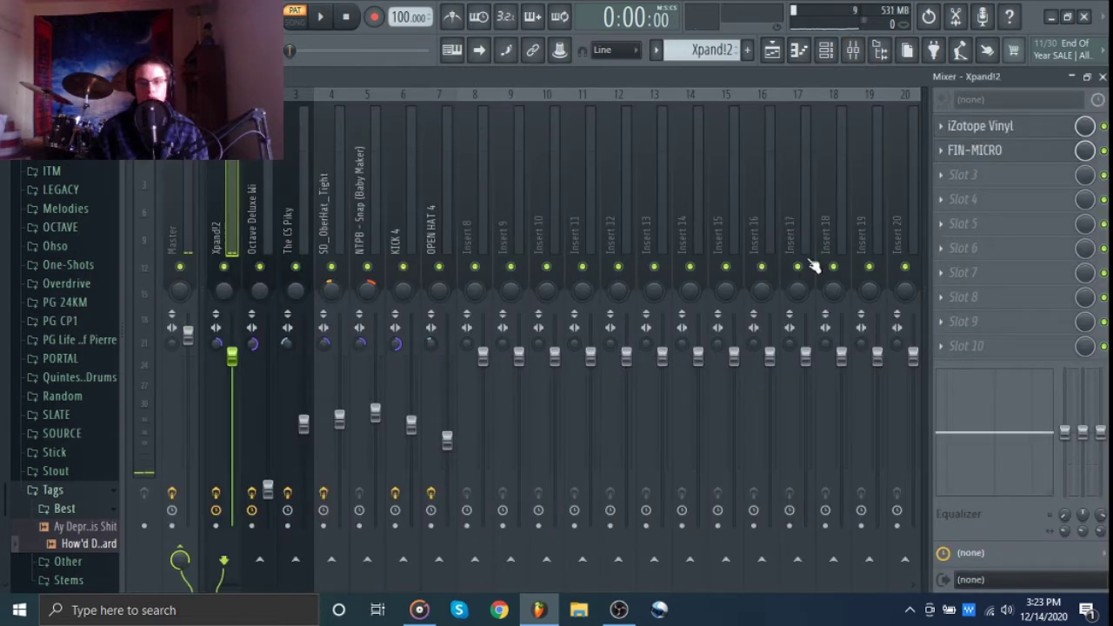
click(1000, 127)
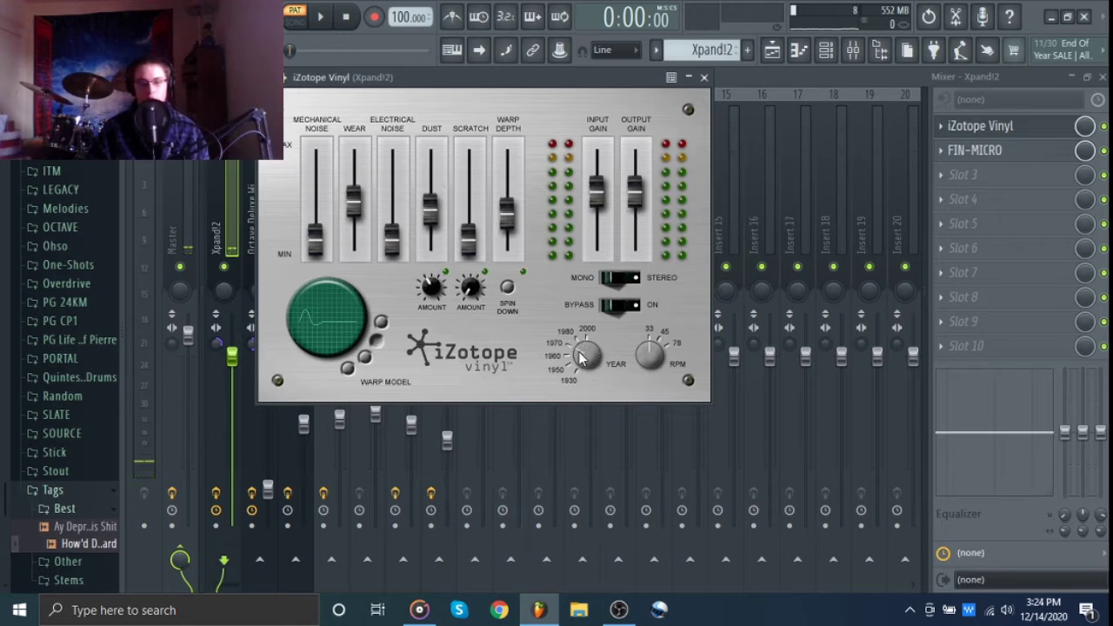
click(704, 77)
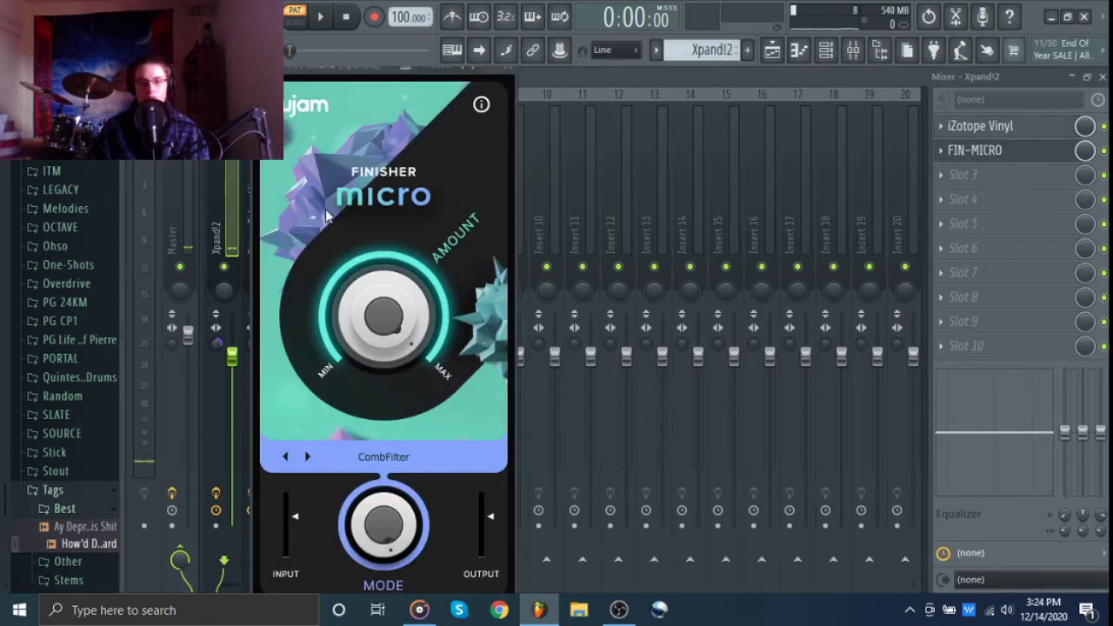
click(367, 459)
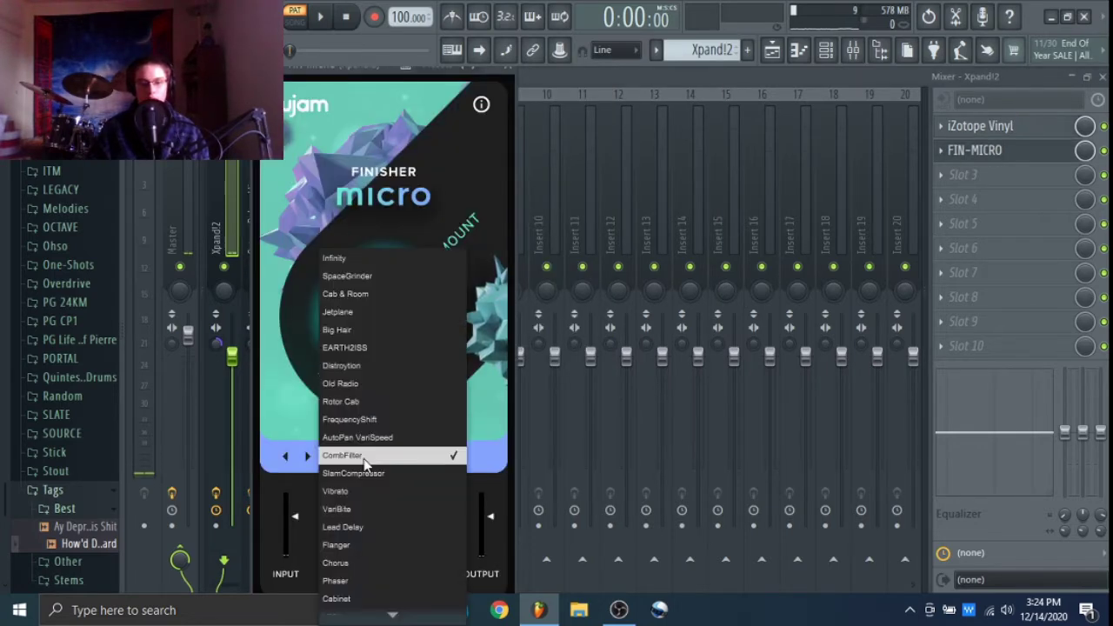
click(388, 459)
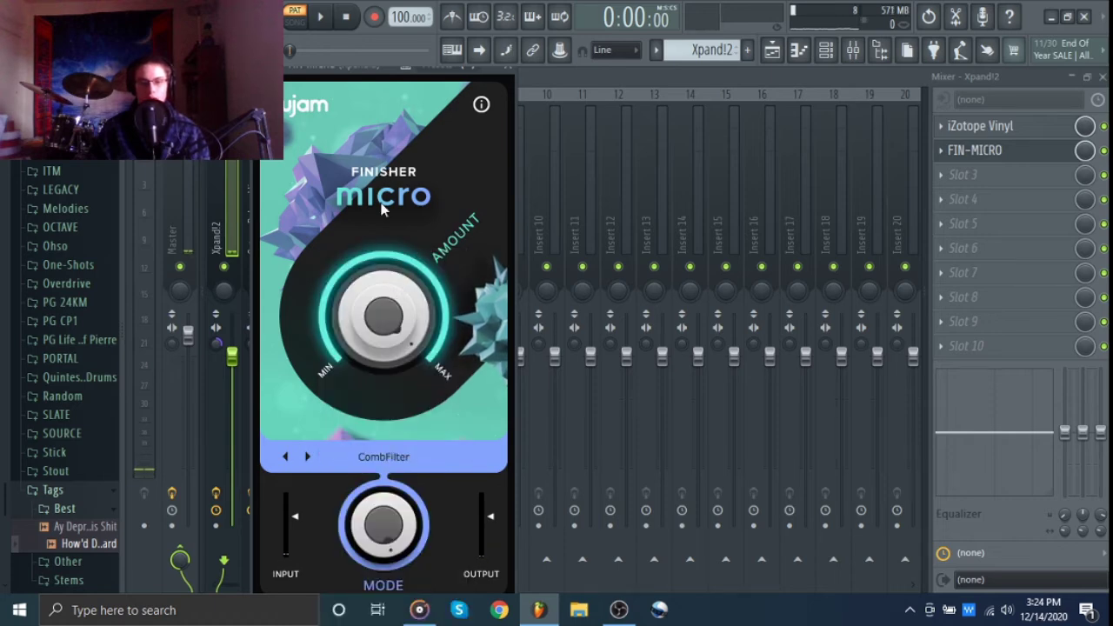
click(513, 69)
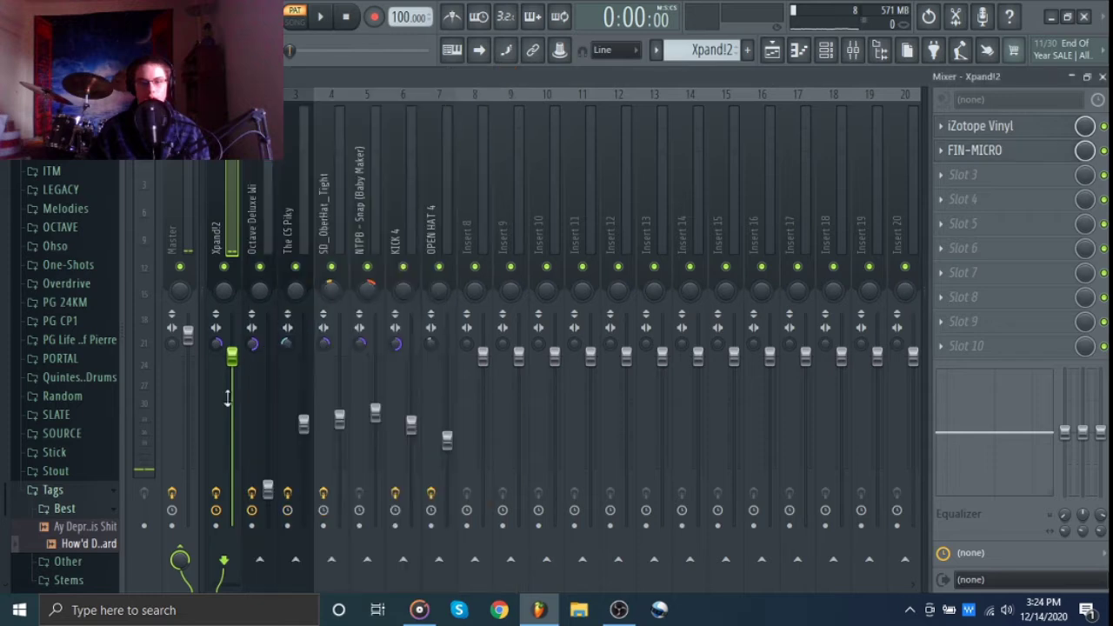
Audition the melody with the Xpand!2 mixer track's effects bypassed and re-enabled, and stop playback
key(space)
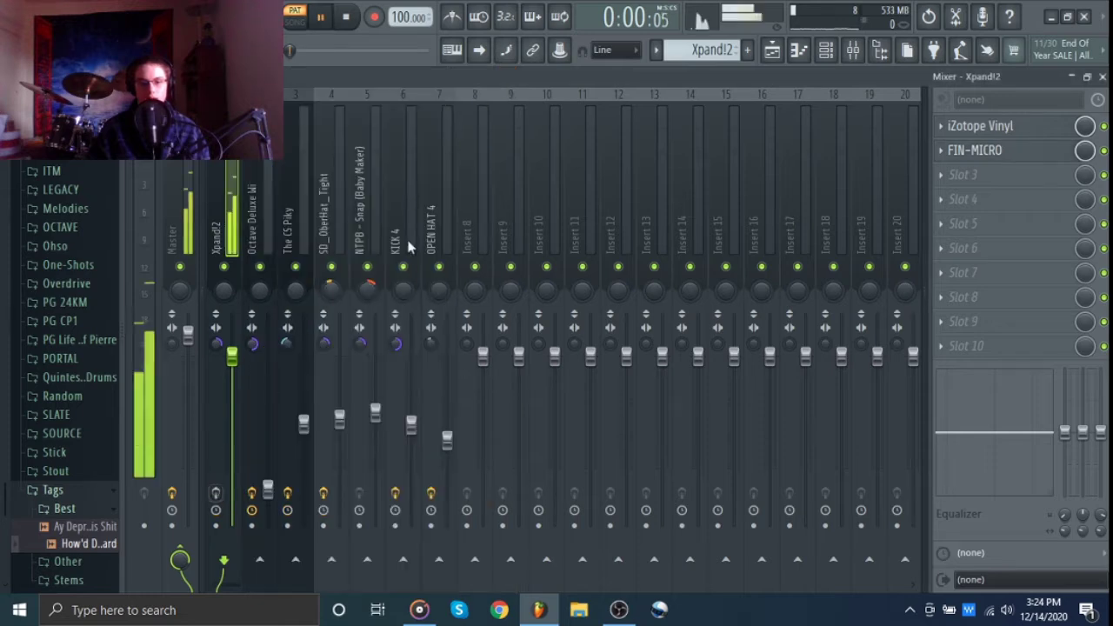
click(219, 497)
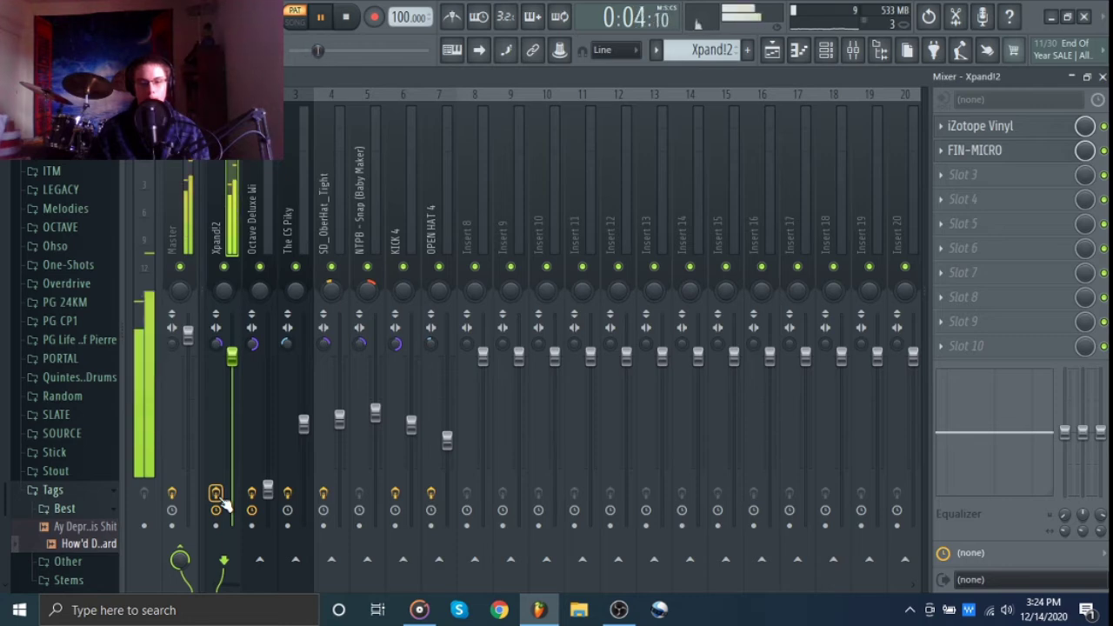
key(space)
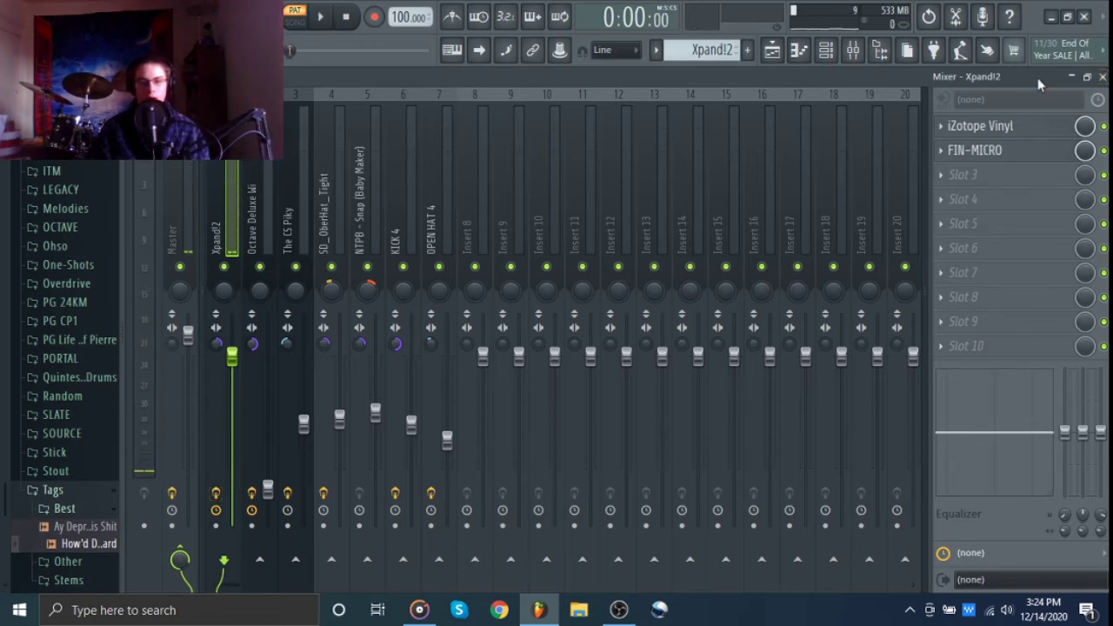
Close the mixer, show the Octave Deluxe Wi pattern in the piano roll, and undo the stray note placed there
click(1102, 78)
scroll(696, 52, down, 1)
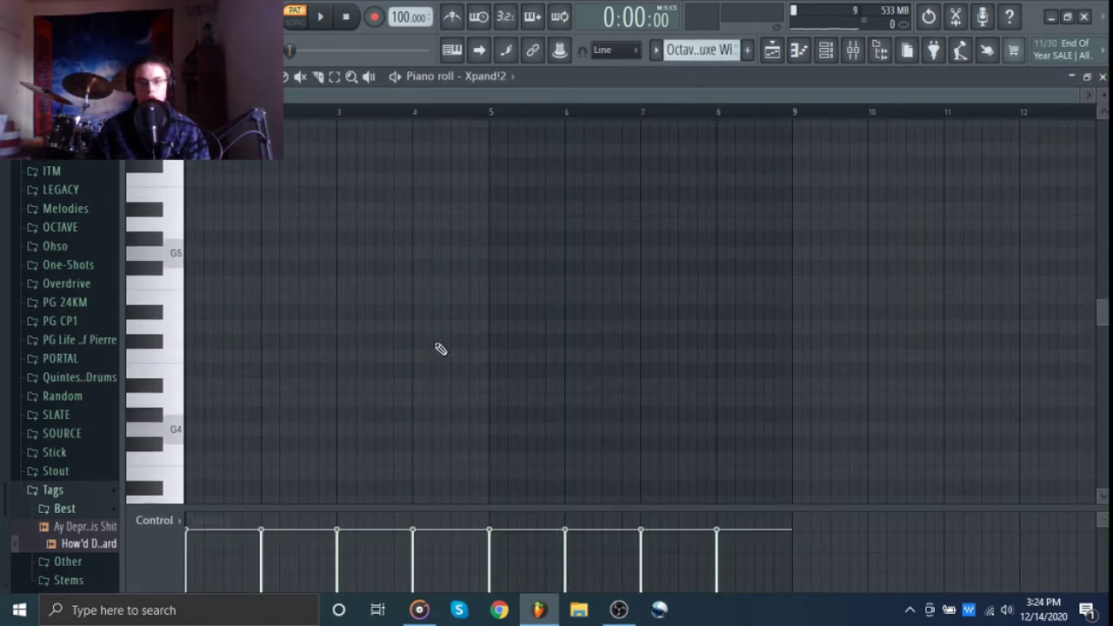
scroll(443, 335, down, 1)
scroll(445, 325, down, 3)
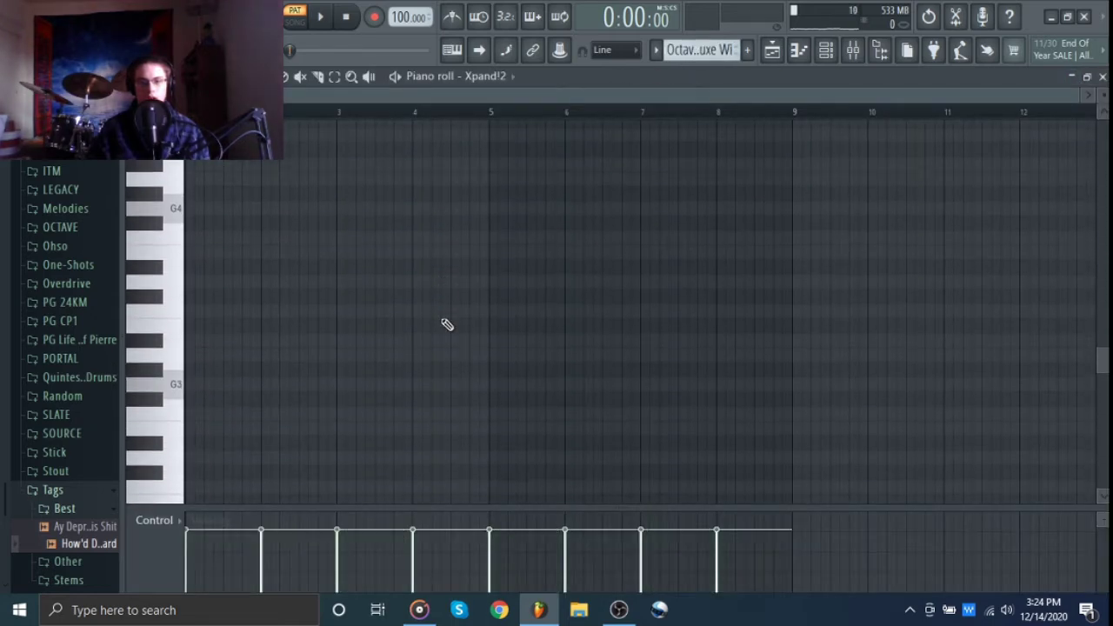
click(502, 82)
click(405, 191)
scroll(410, 194, up, 2)
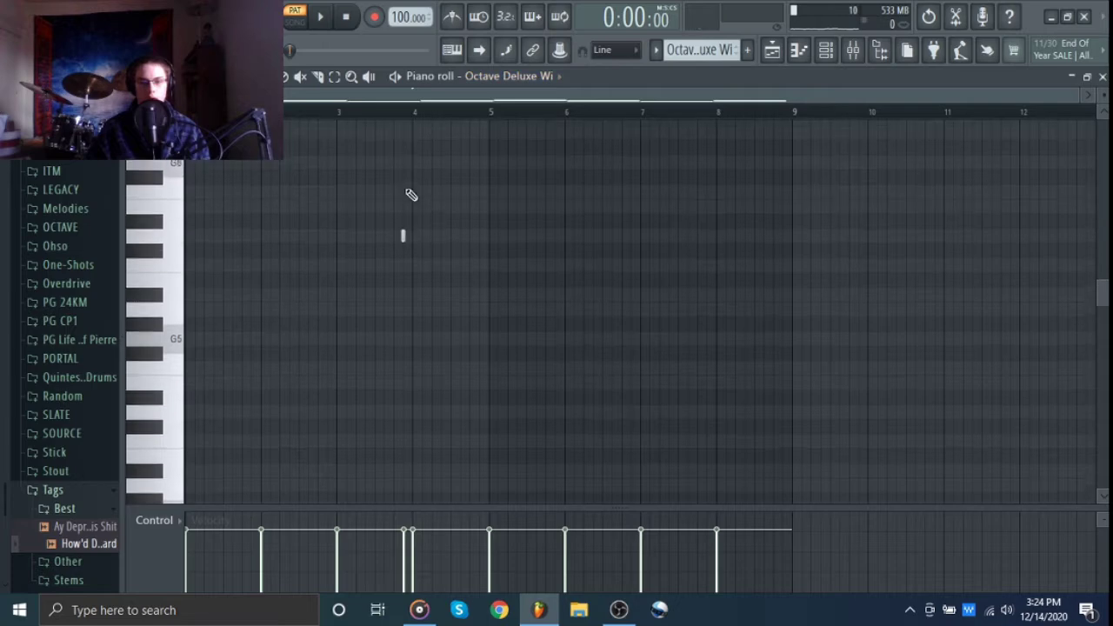
key(ctrl+z)
Bring up the Octave Deluxe Wi bass notes and play a short section of the bass line
scroll(437, 280, up, 12)
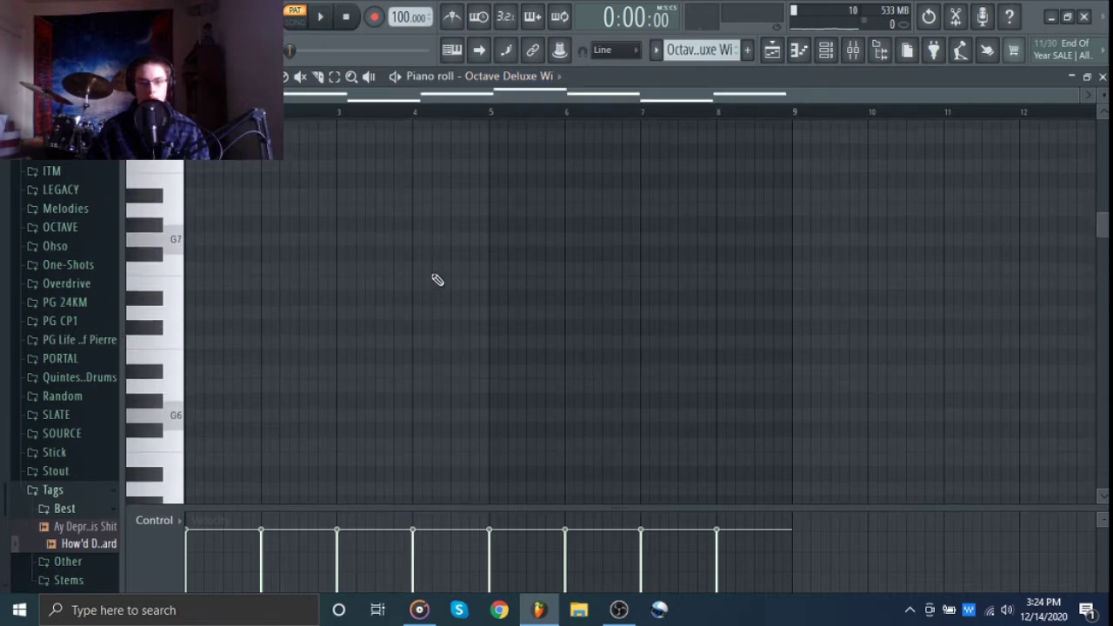
scroll(745, 182, down, 3)
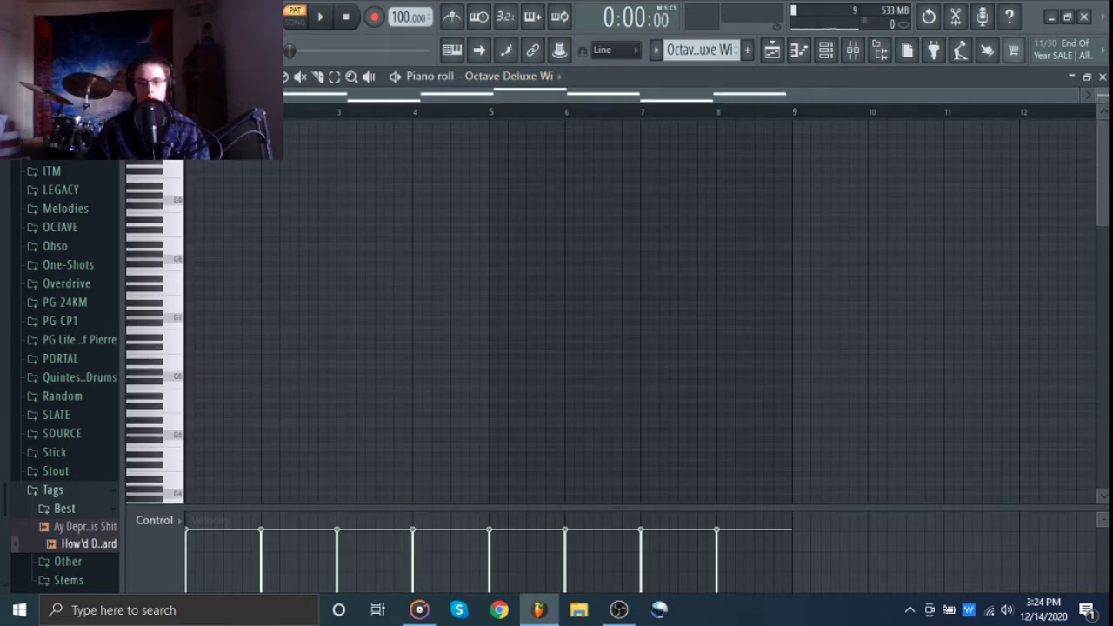
scroll(745, 182, down, 6)
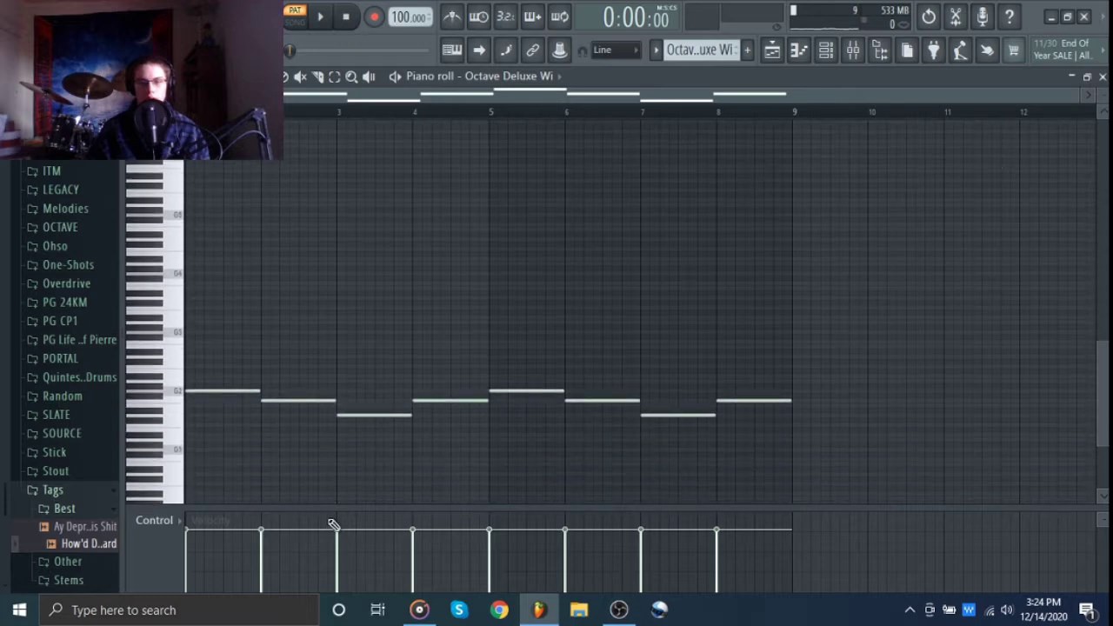
scroll(269, 390, up, 3)
scroll(608, 313, up, 3)
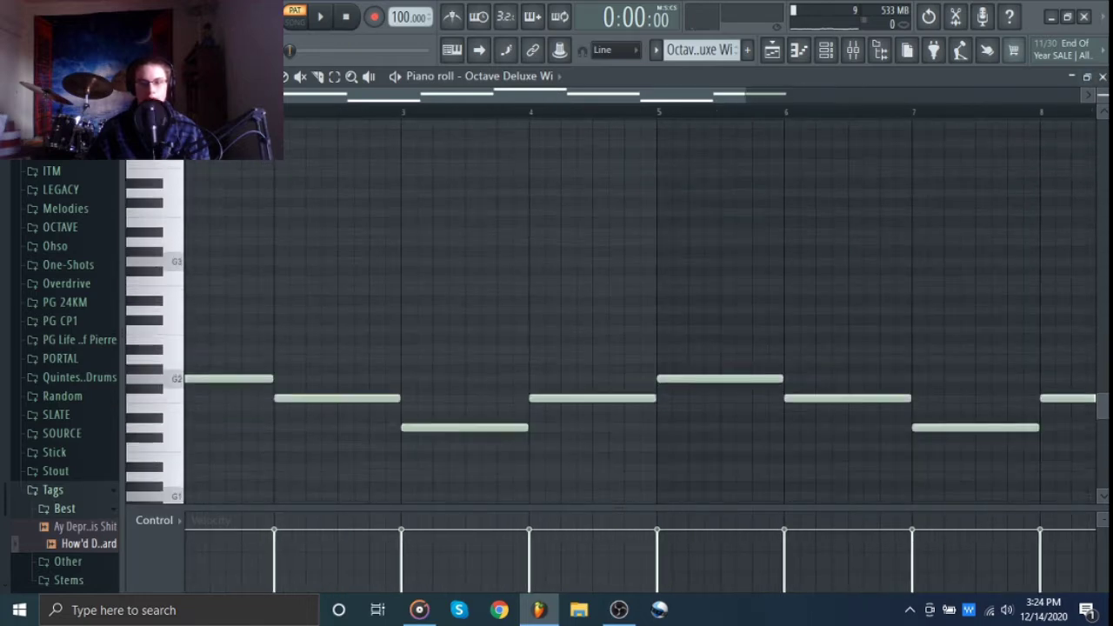
key(space)
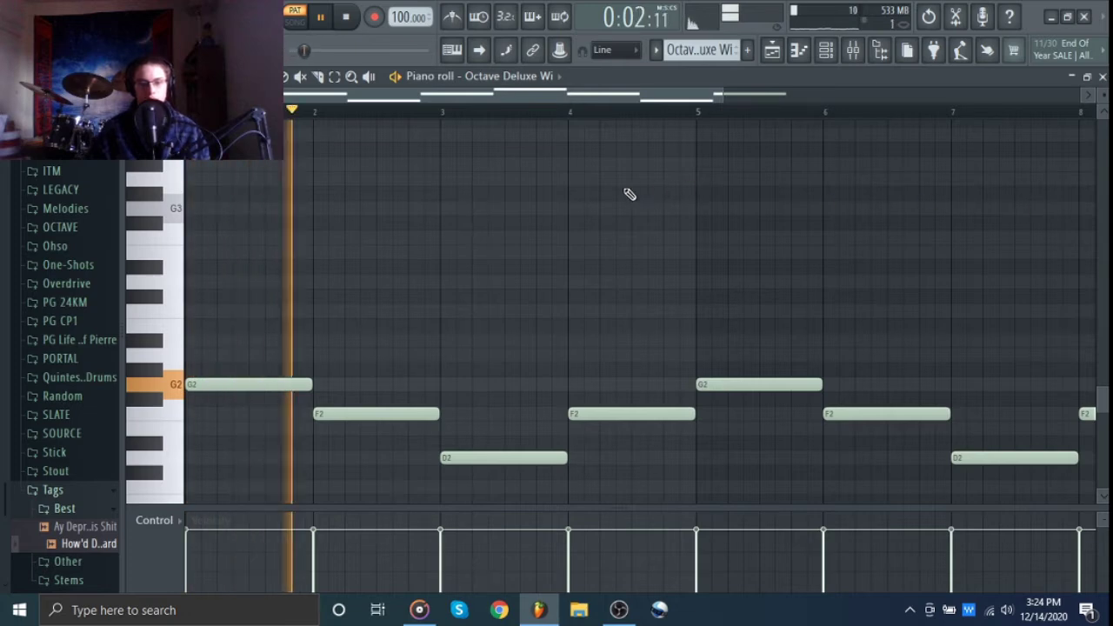
key(space)
Raise the volume fader of the Octave Deluxe Wi track in the mixer
click(855, 49)
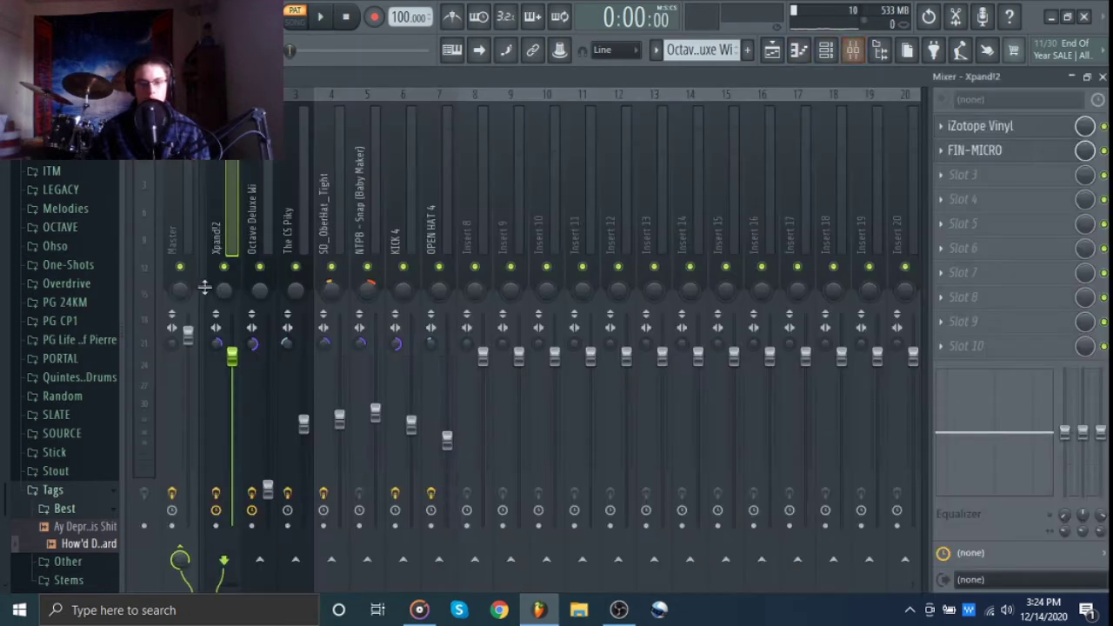
click(260, 216)
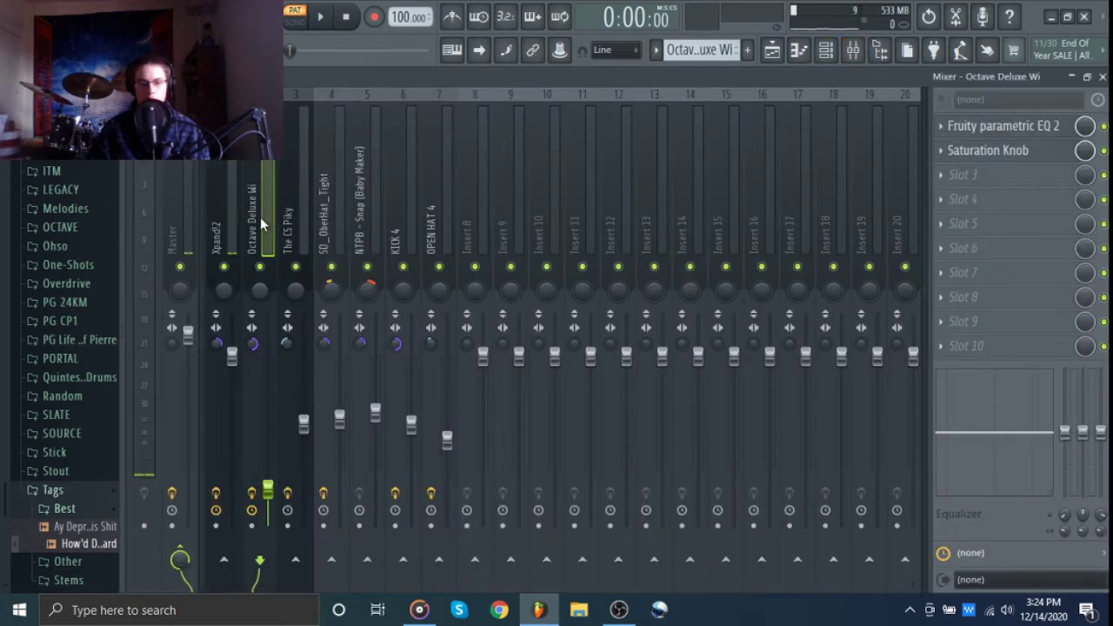
right_click(273, 506)
click(297, 523)
drag(268, 487, 267, 387)
Play the louder Octave Deluxe Wi bass line while viewing its full pattern in the piano roll, and stop playback
key(space)
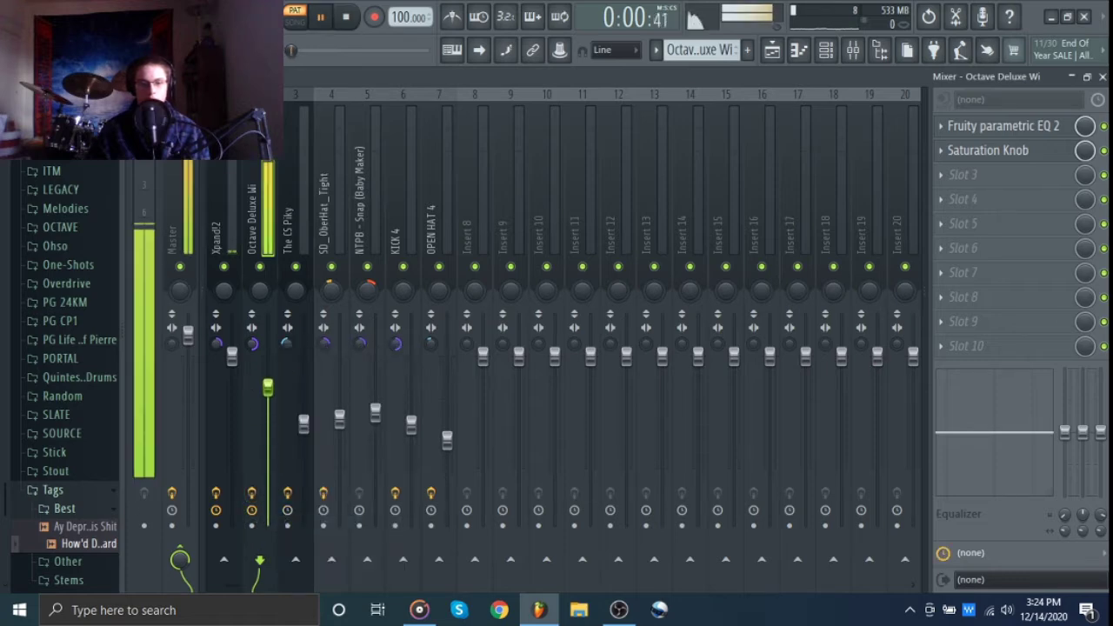
key(F7)
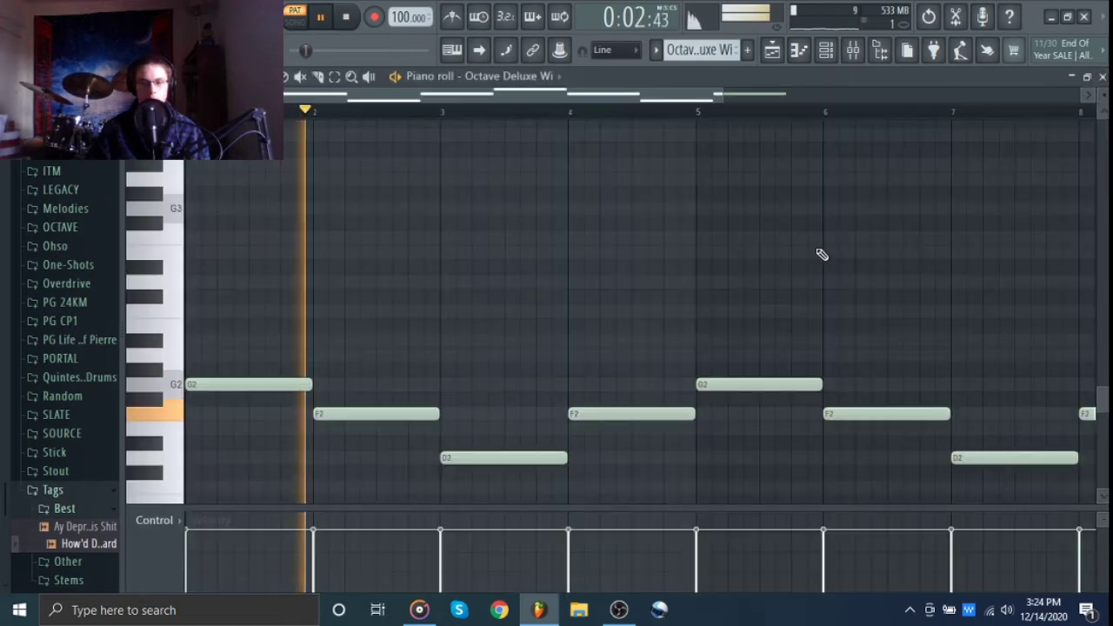
scroll(822, 254, down, 1)
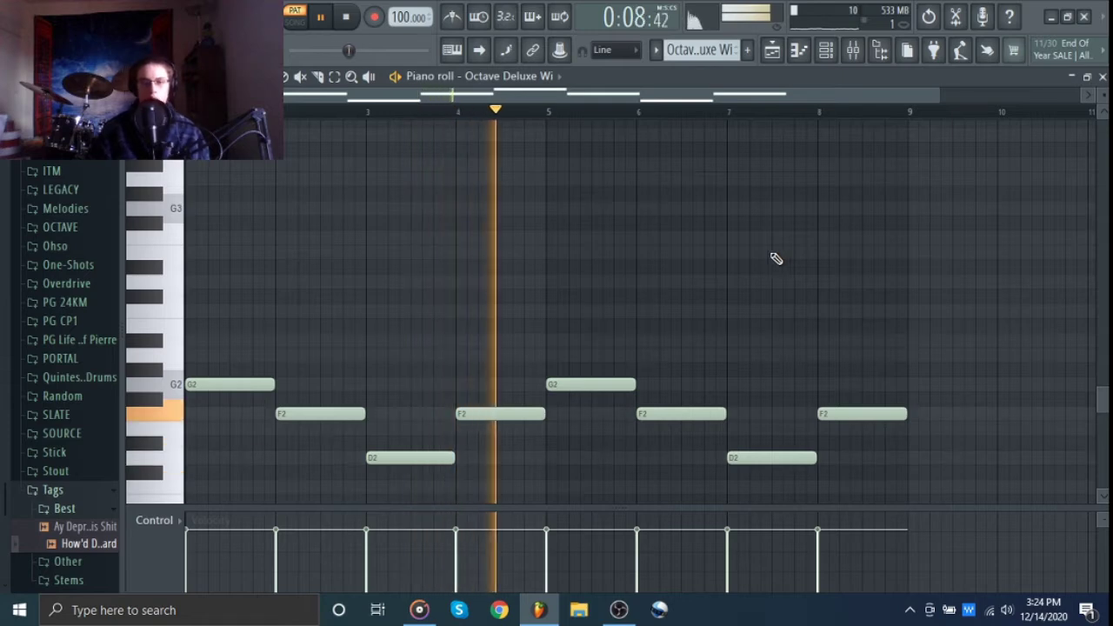
key(space)
Inspect the preset and knob settings of the Octave Deluxe instrument, and close its window and the channel rack
click(826, 50)
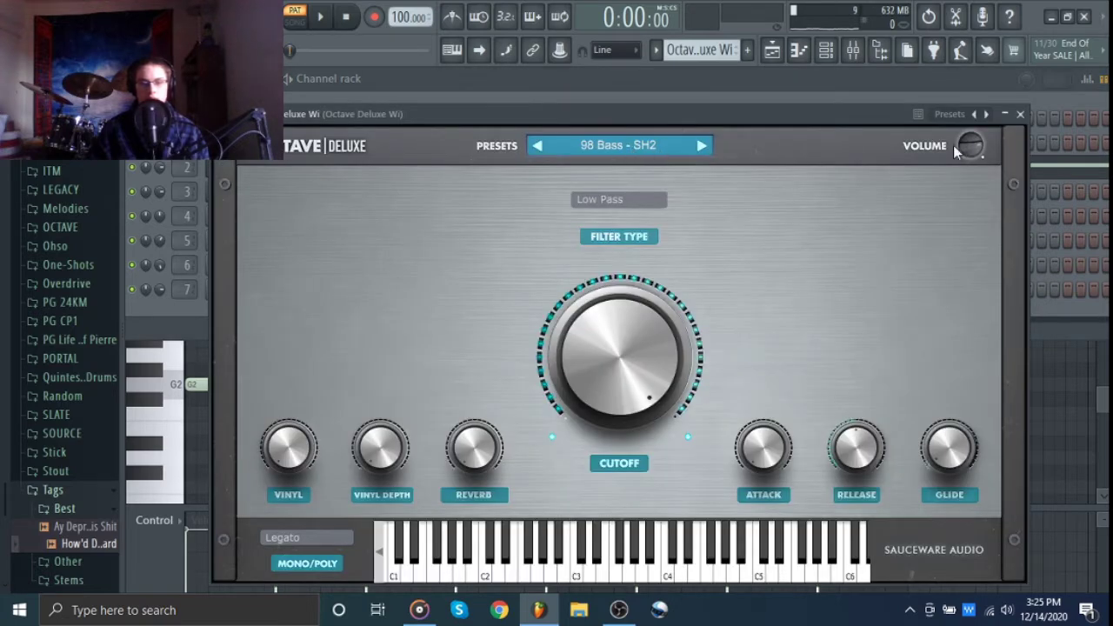
click(1021, 114)
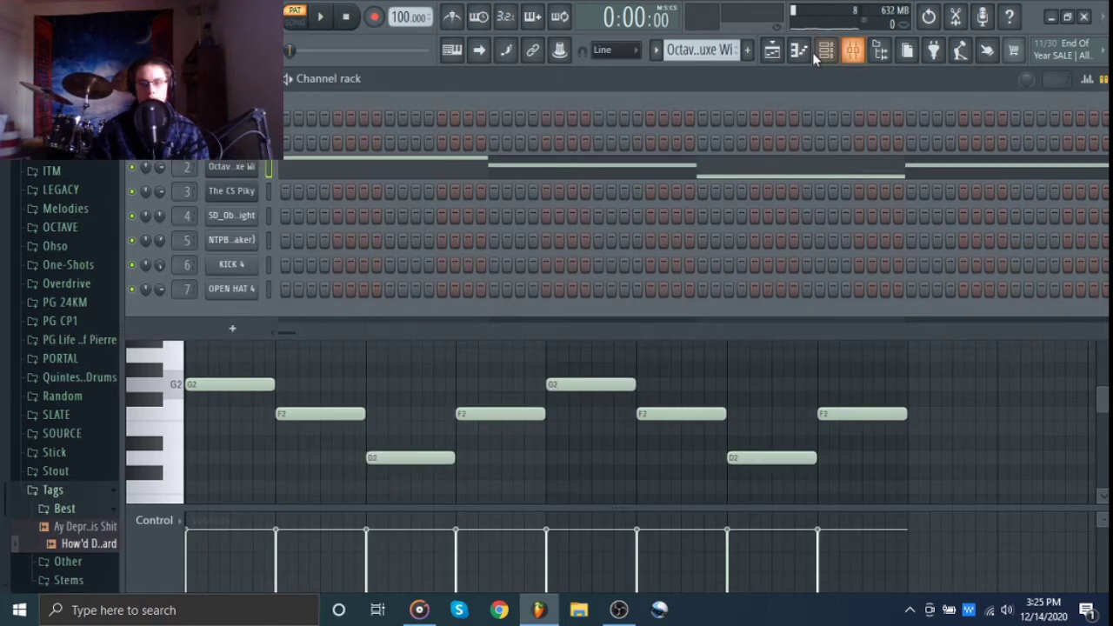
click(826, 50)
Inspect the Fruity parametric EQ 2 curve and the Saturation Knob settings on the Octave Deluxe Wi mixer track
click(853, 49)
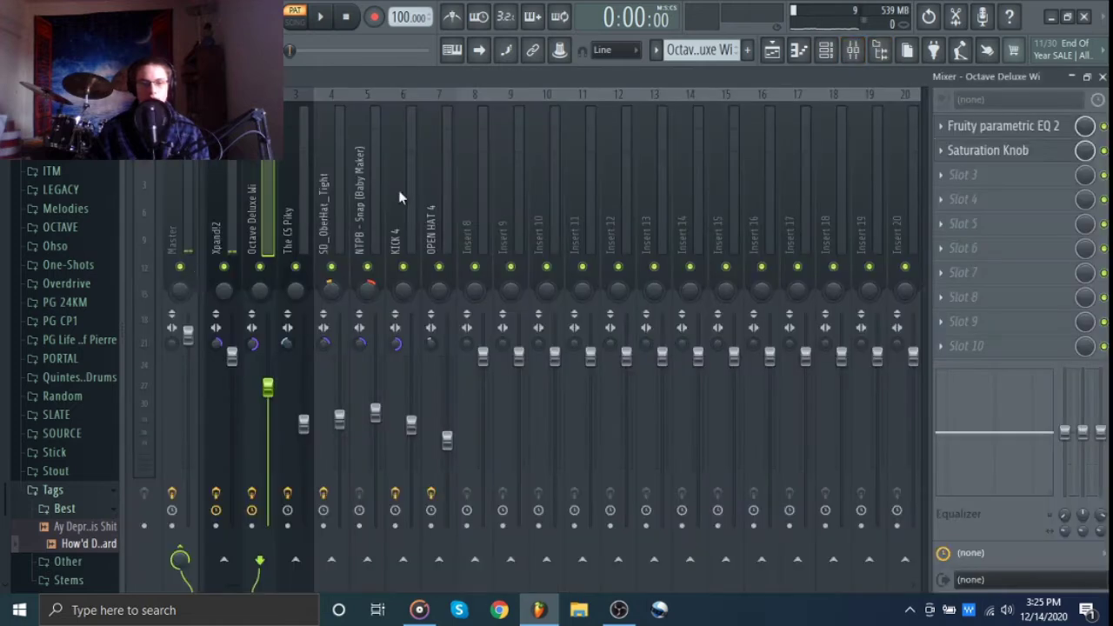
click(1038, 128)
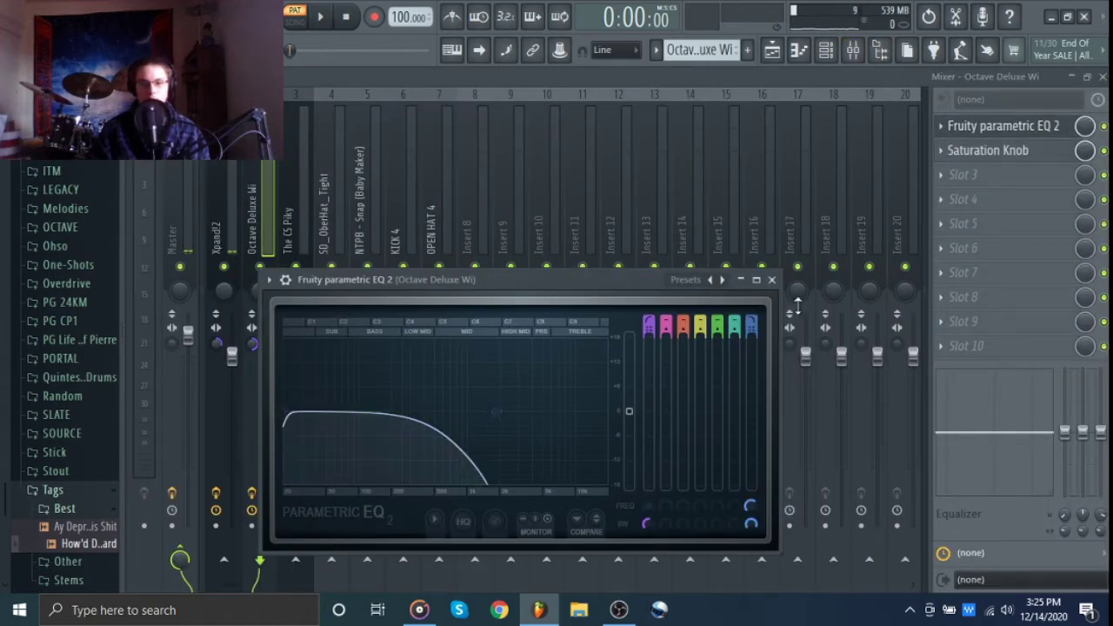
click(771, 279)
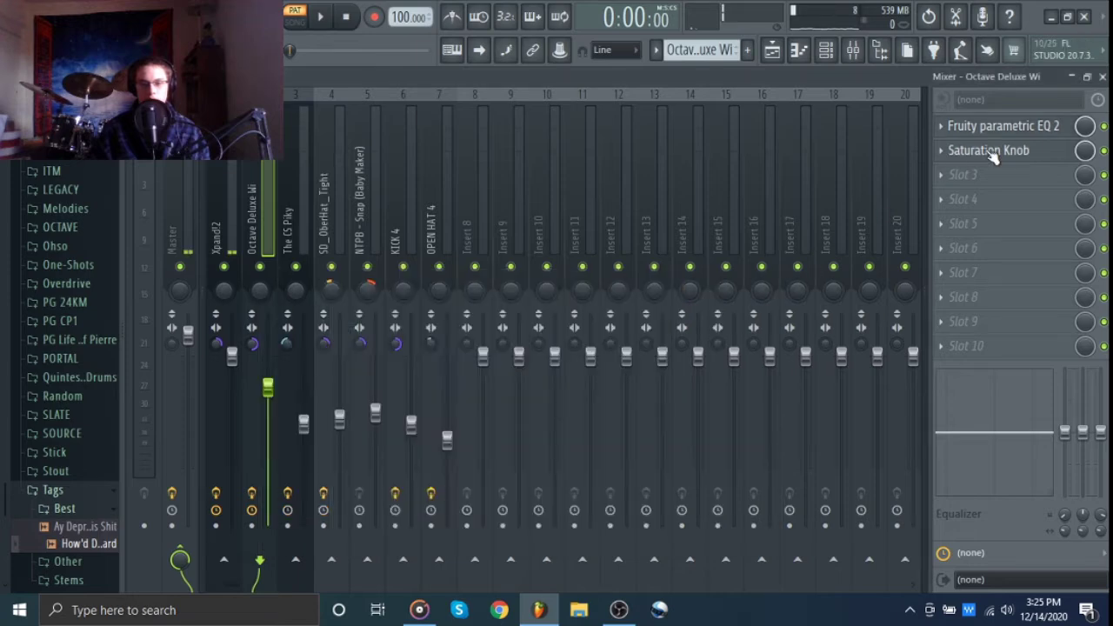
click(988, 151)
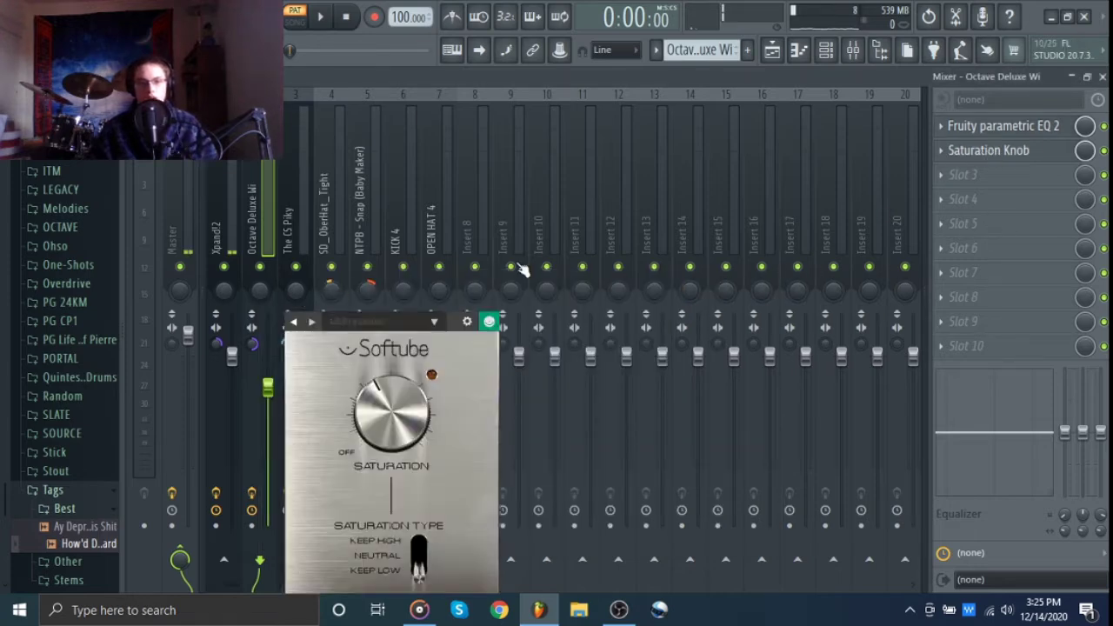
Review the complete Saturation Knob window of the Octave Deluxe Wi track, and play the bass line while watching the mixer levels
drag(396, 306, 406, 200)
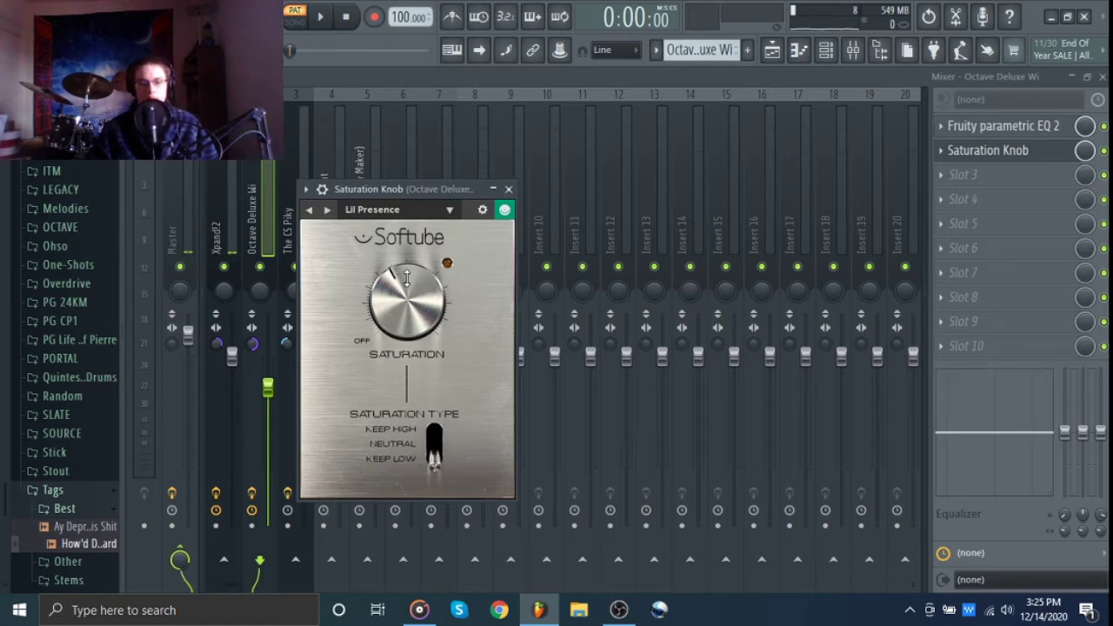
click(509, 189)
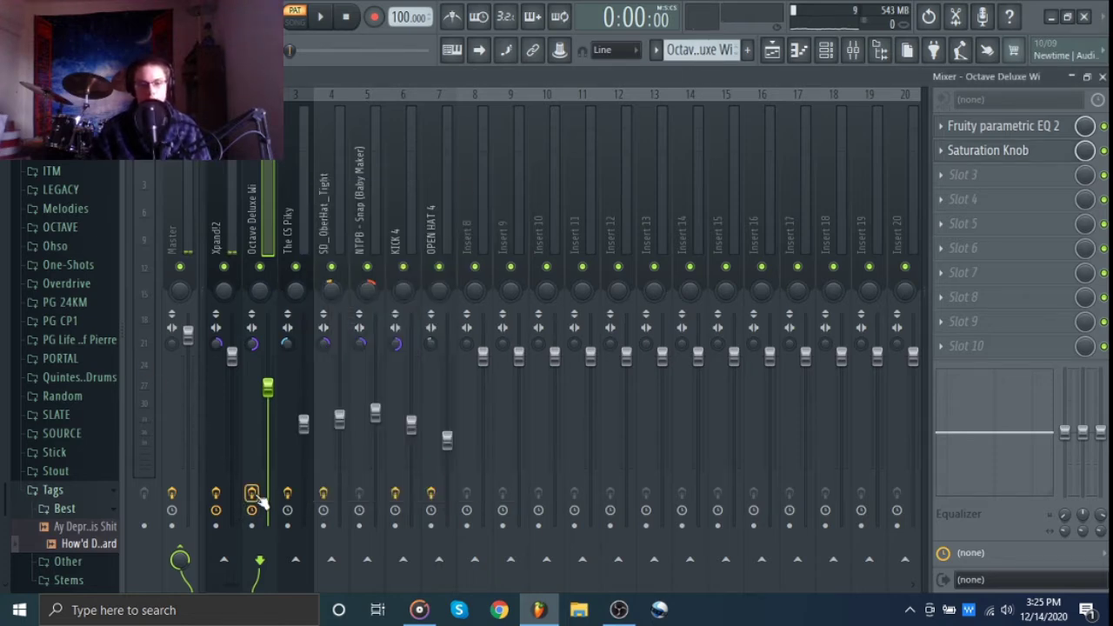
key(space)
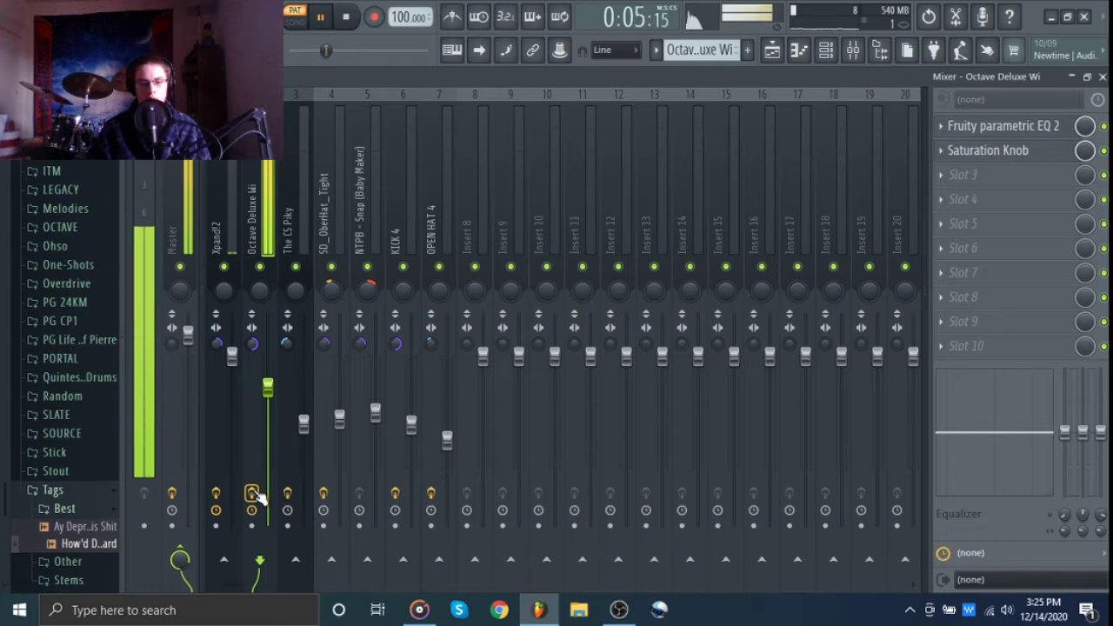
key(space)
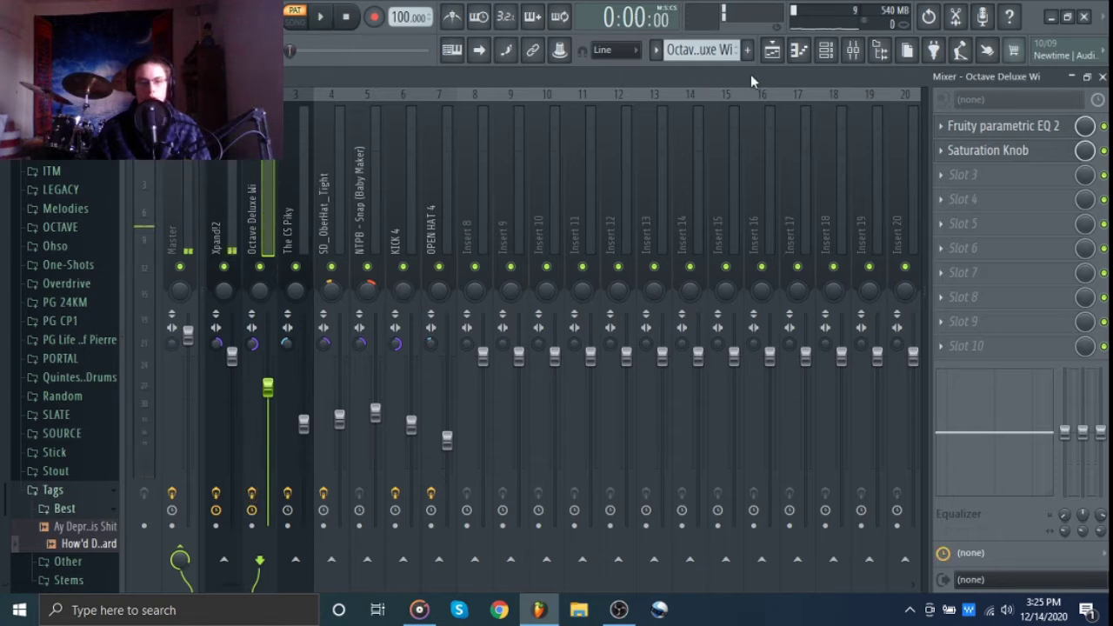
Show The CS Piky pattern's notes in the piano roll, play the melody through, and stop playback
scroll(705, 54, down, 1)
click(1102, 78)
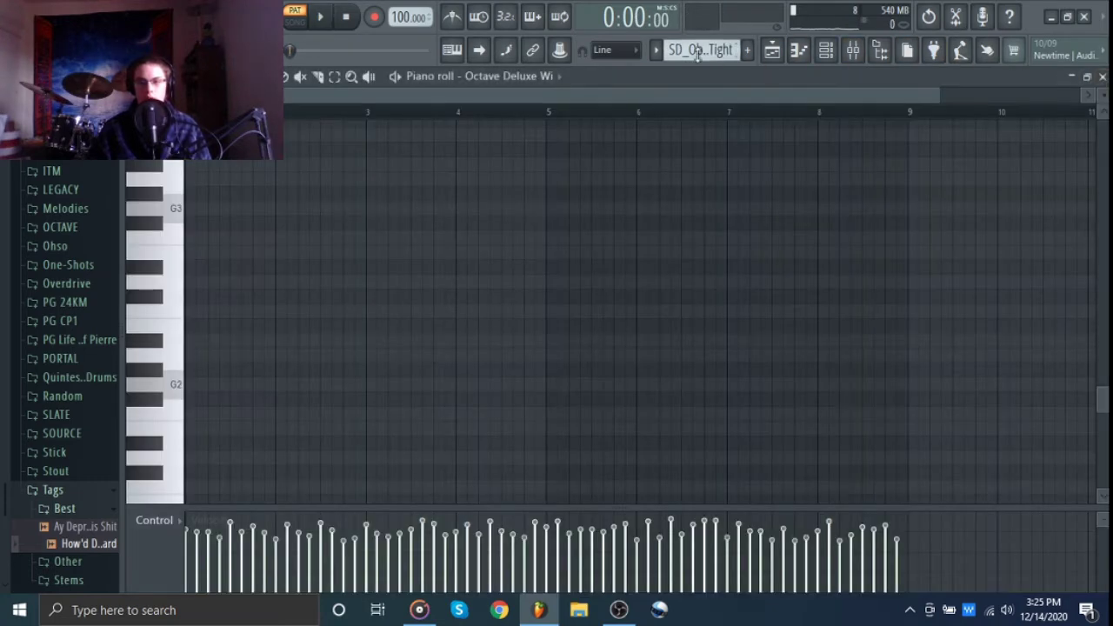
click(658, 54)
click(669, 99)
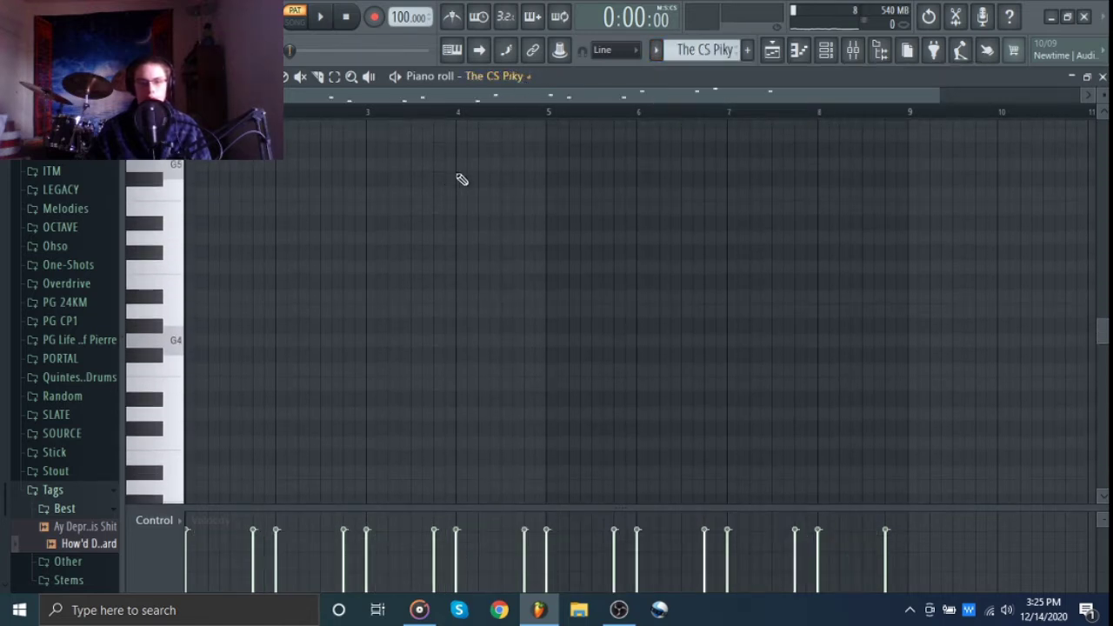
key(space)
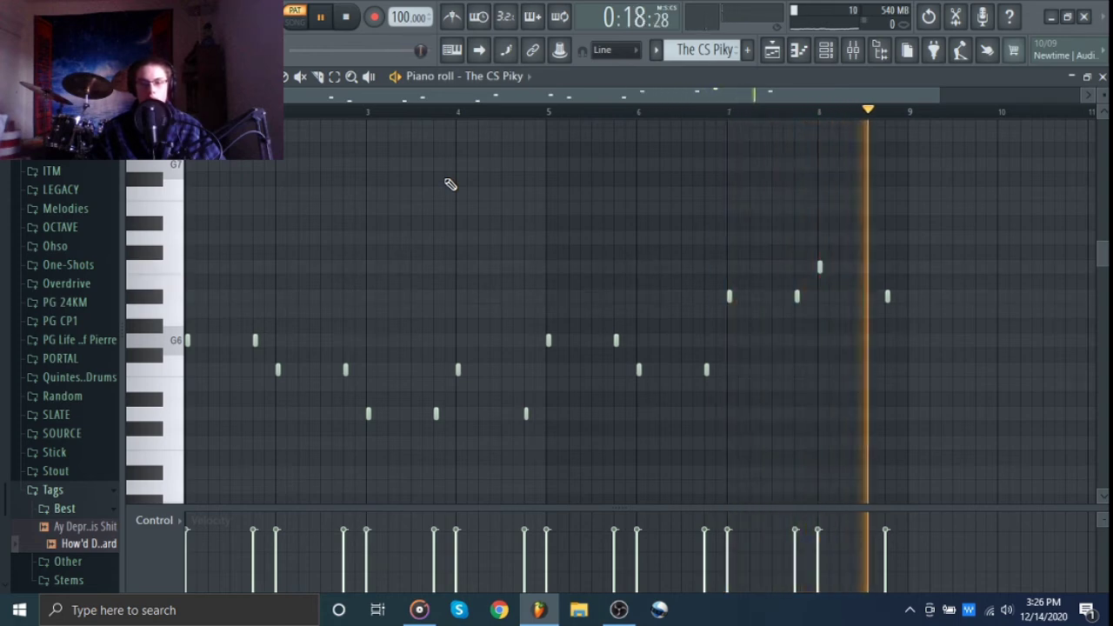
key(space)
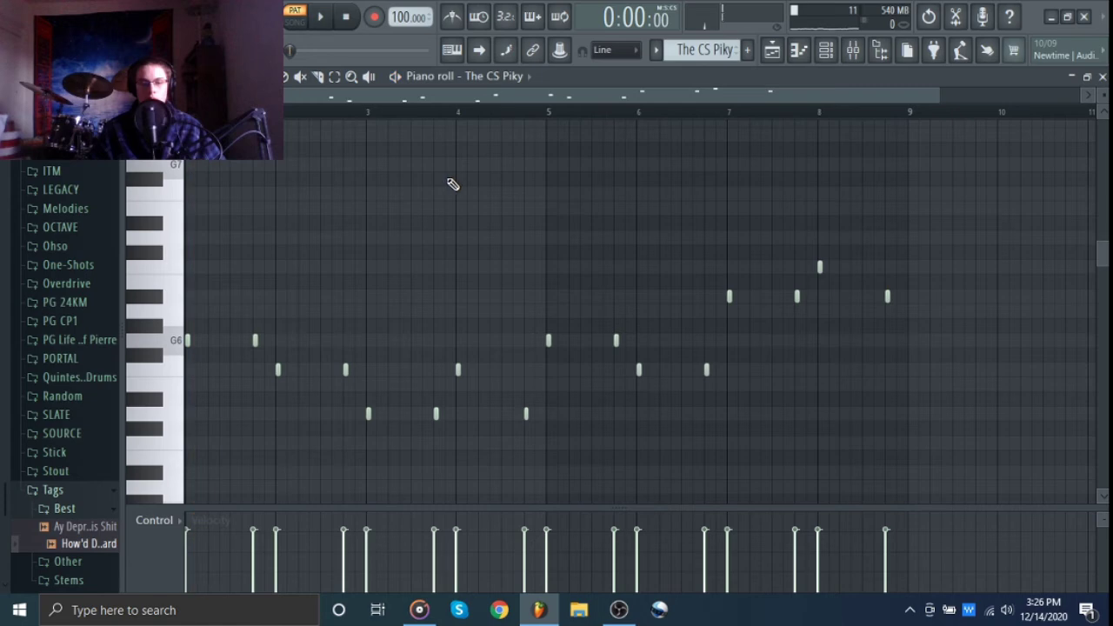
Inspect the wave, character and reverb settings of The CS Piky instrument, and close its window
click(825, 50)
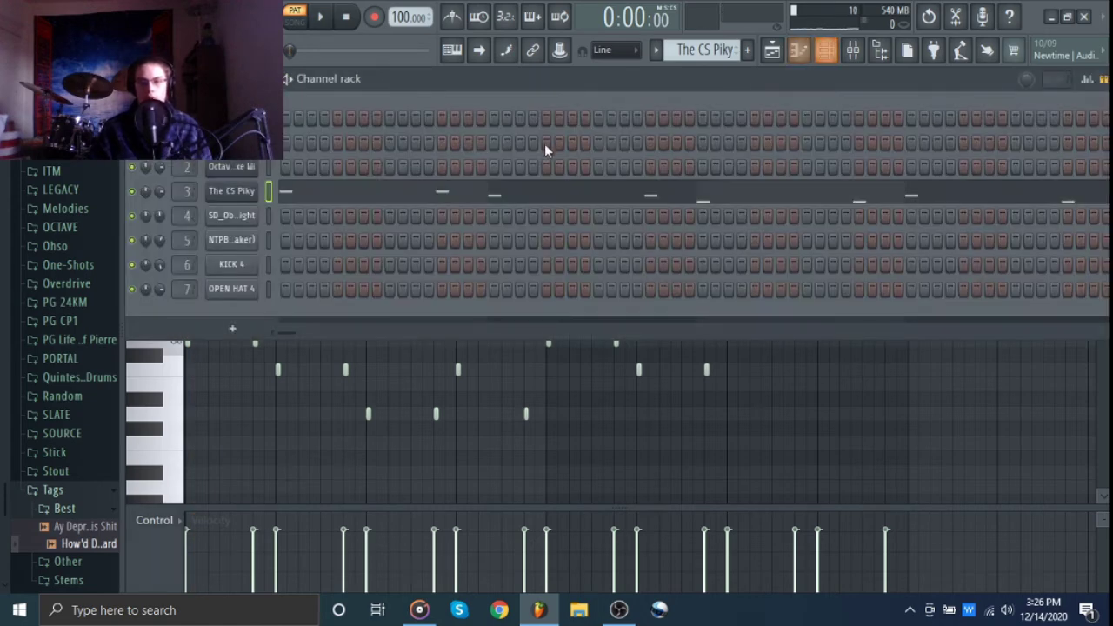
click(233, 192)
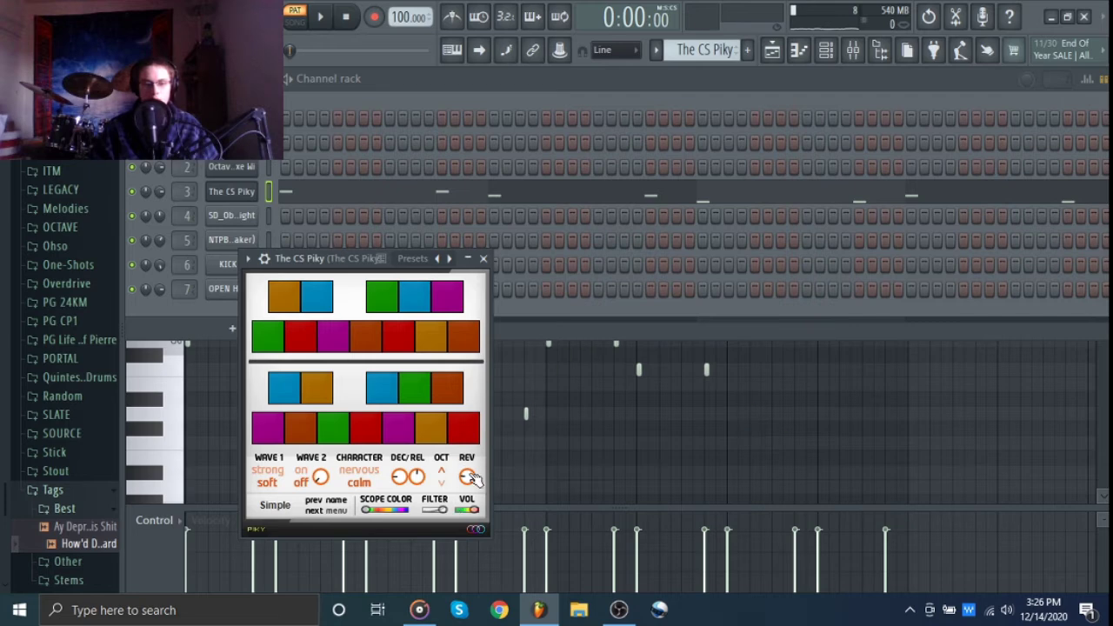
click(483, 259)
Inspect the Fruity parametric EQ 2, Fruity Reeverb 2 and Fruity delay 2 settings on The CS Piky mixer track, and close the mixer
click(853, 49)
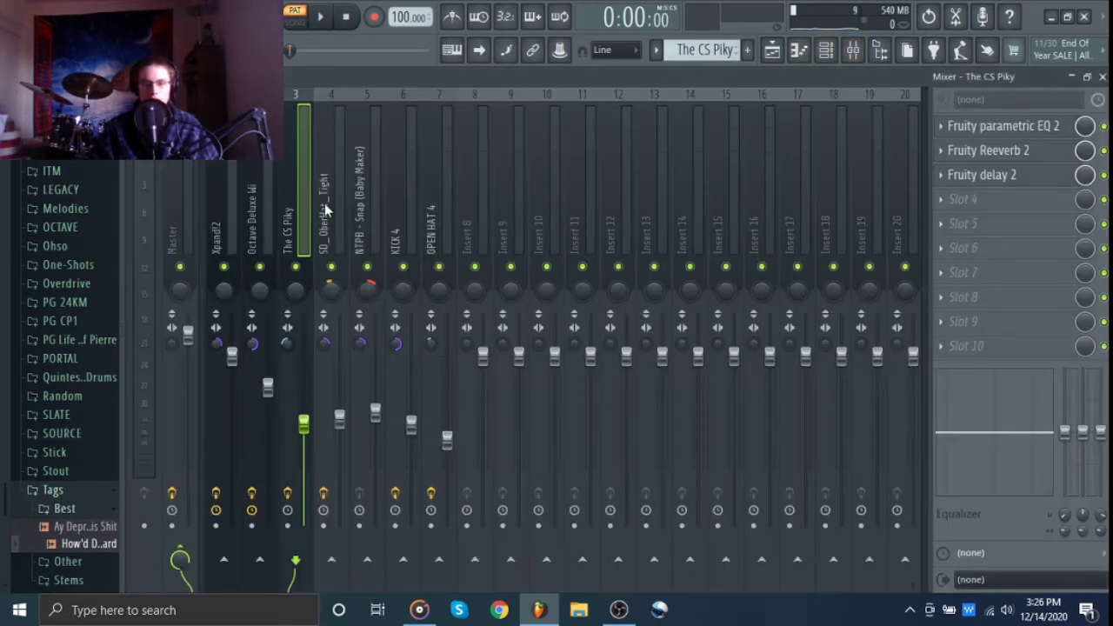
click(1009, 128)
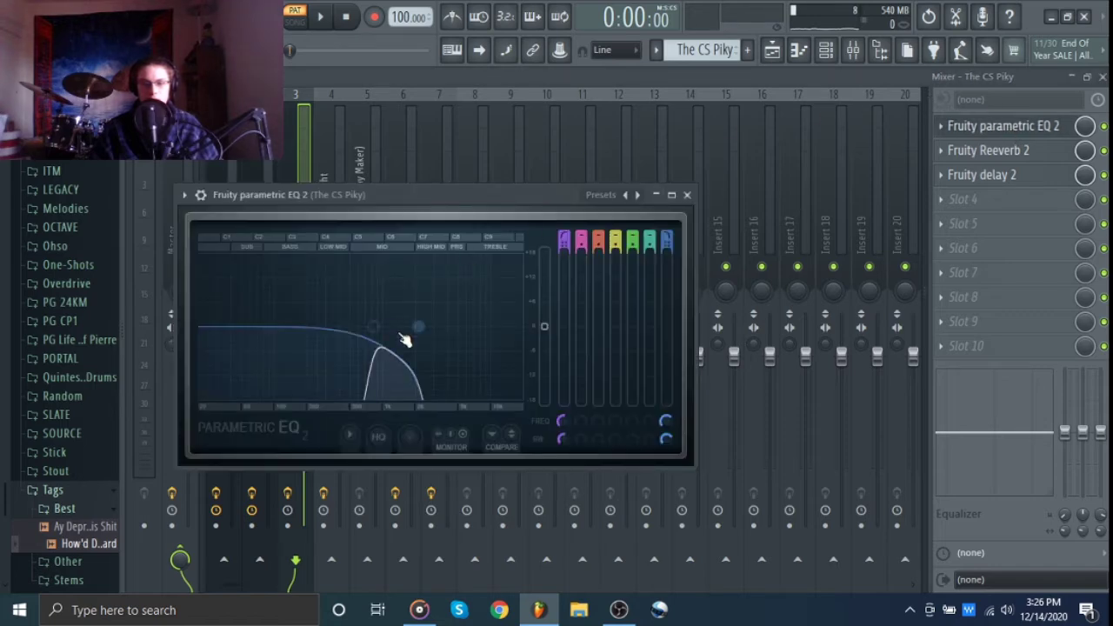
click(687, 195)
click(957, 153)
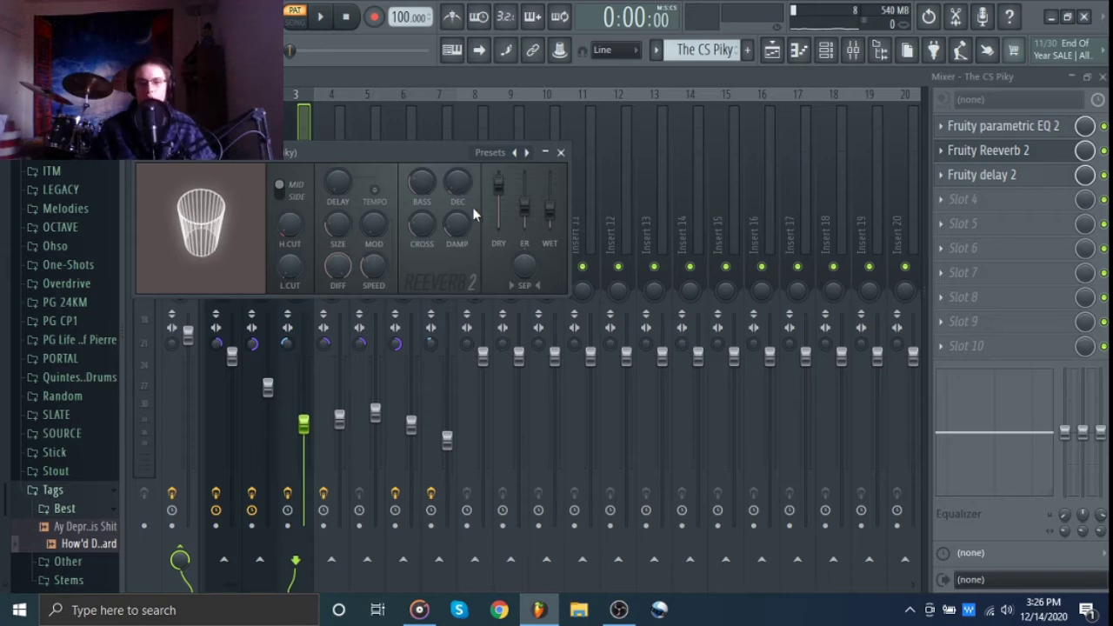
click(560, 152)
click(995, 176)
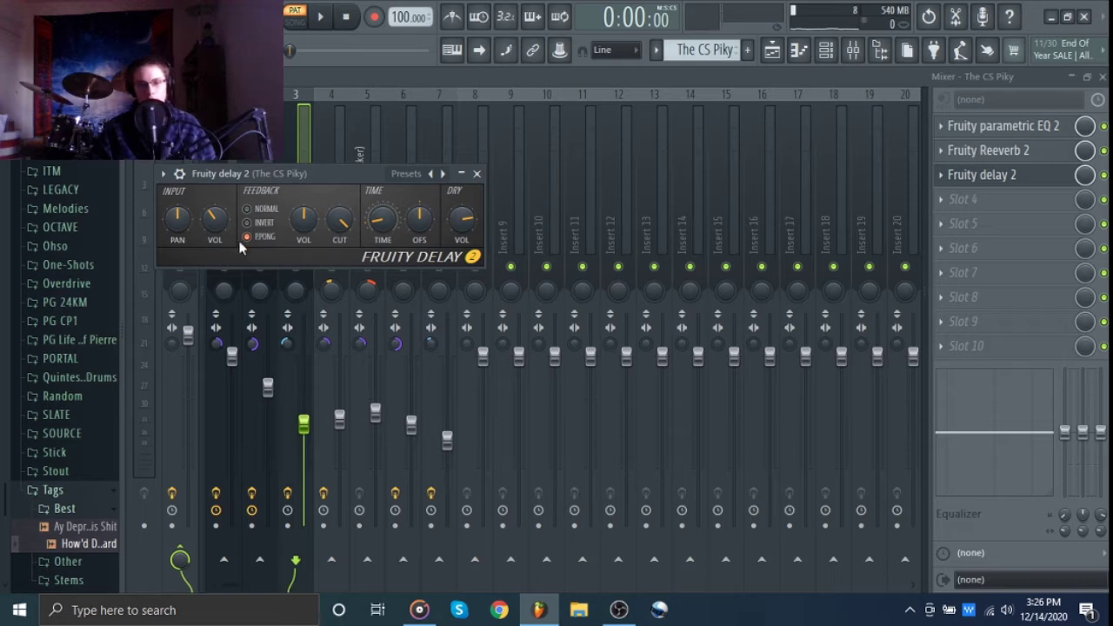
click(476, 173)
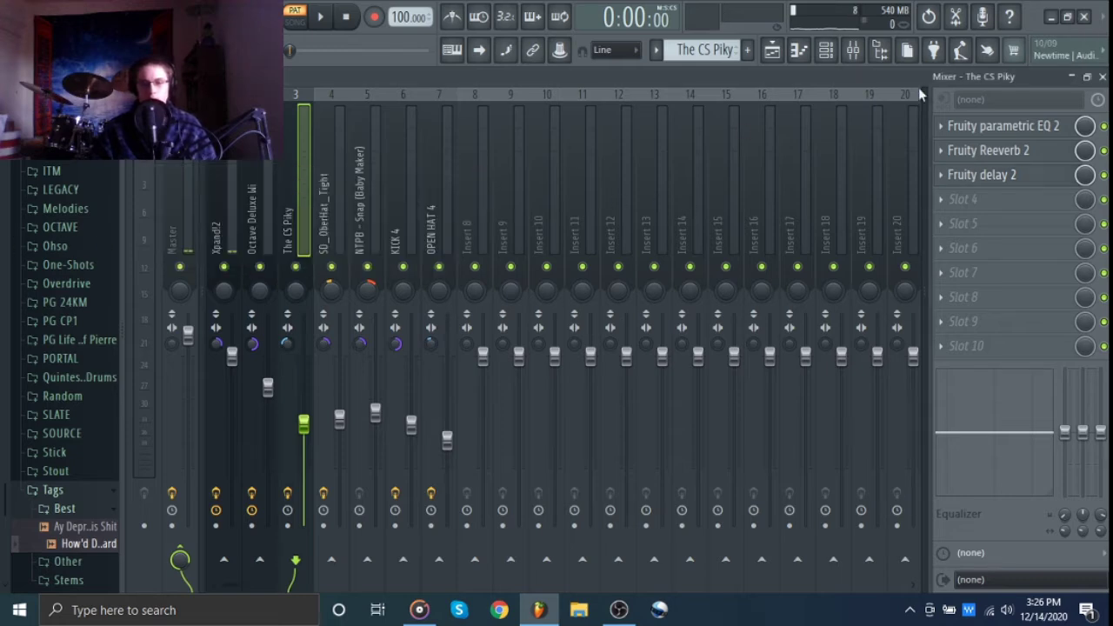
click(1101, 76)
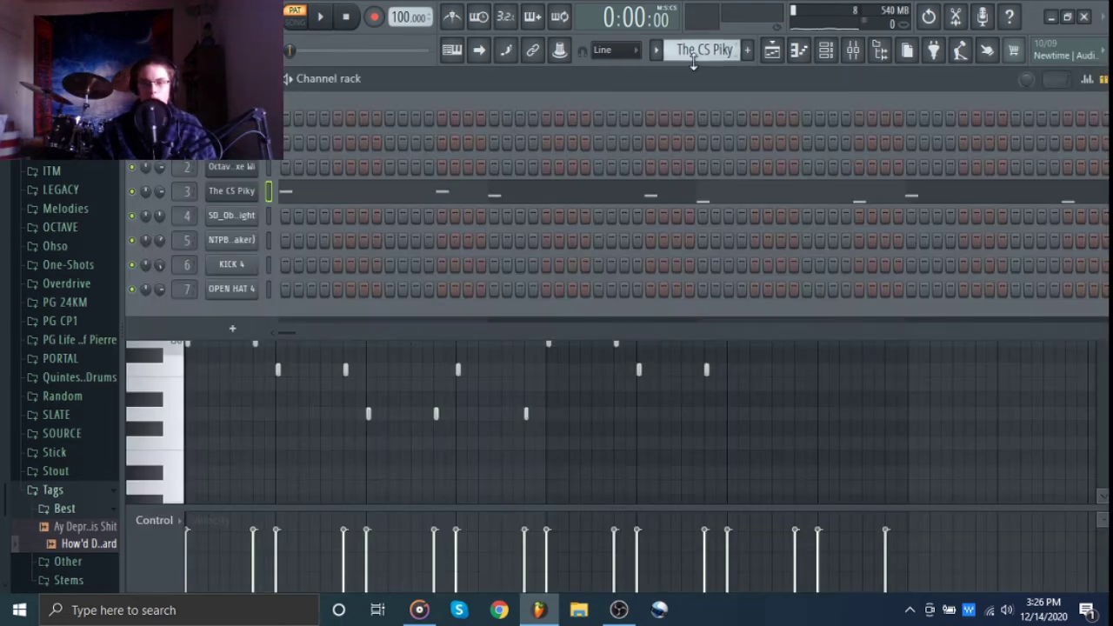
Show the SD_OberHat_Tight hi-hat pattern in the piano roll, and play a short part of it
scroll(693, 62, down, 1)
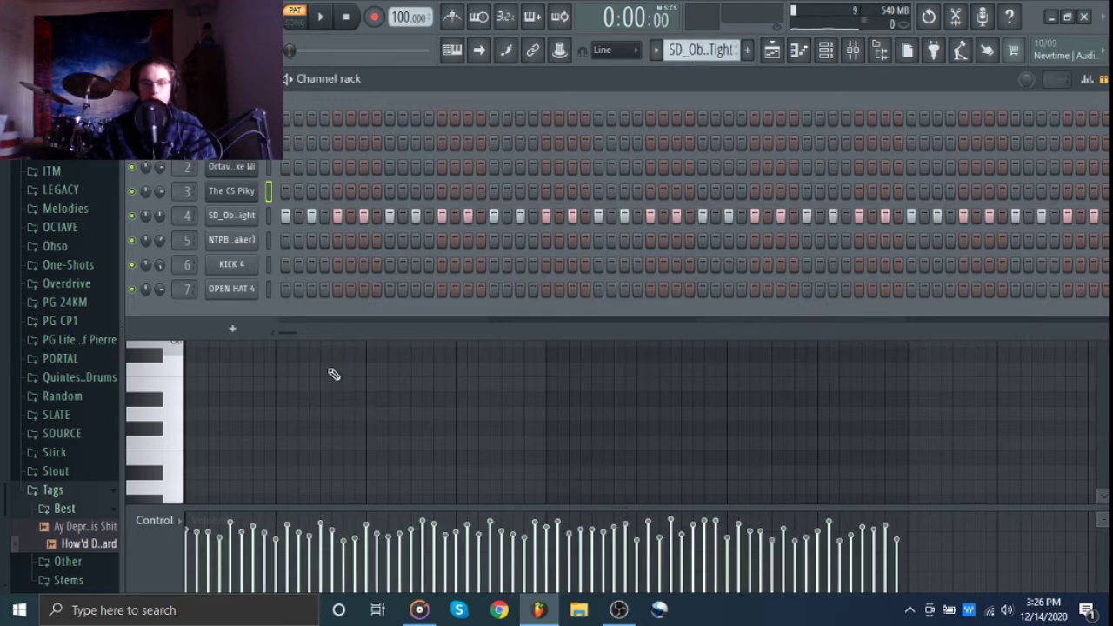
key(F6)
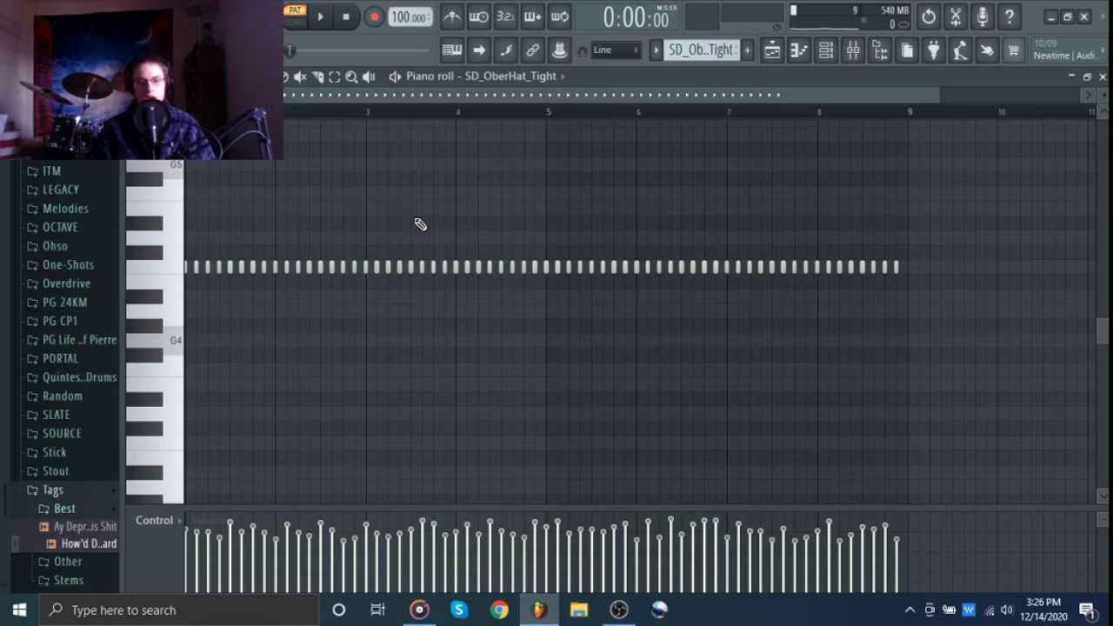
key(space)
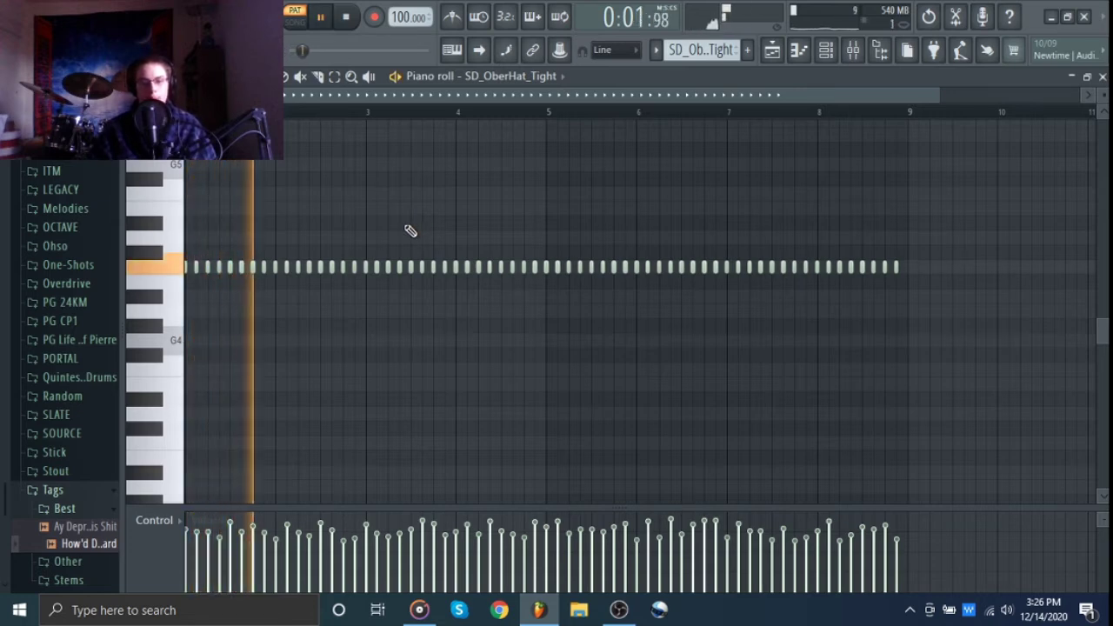
key(space)
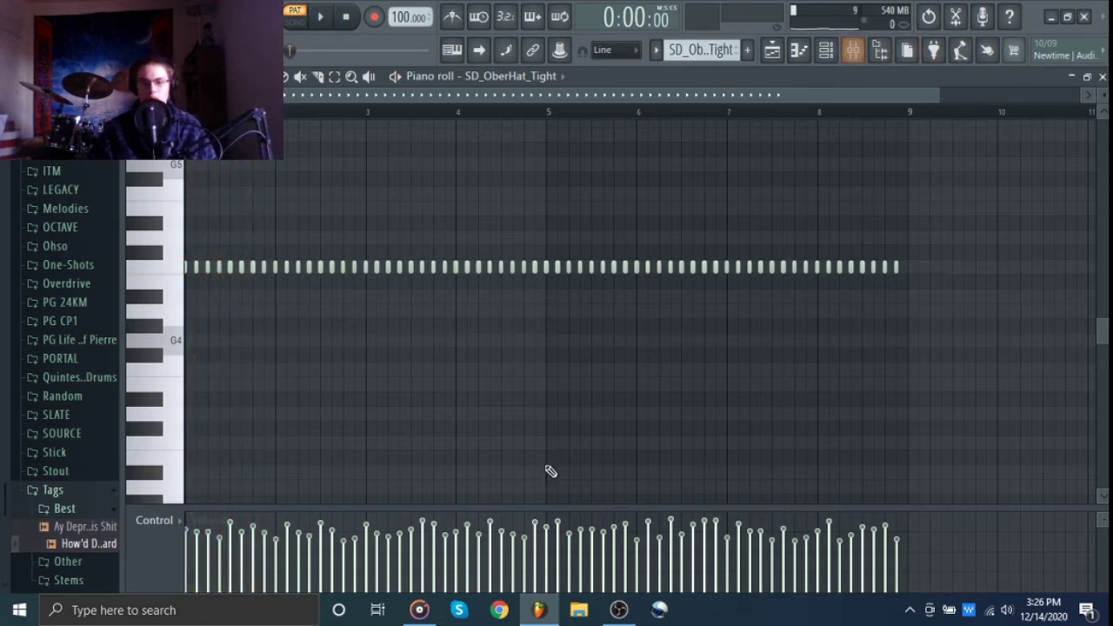
Inspect the Fruity parametric EQ 2 curve on the SD_OberHat_Tight mixer track, and close the mixer
click(853, 50)
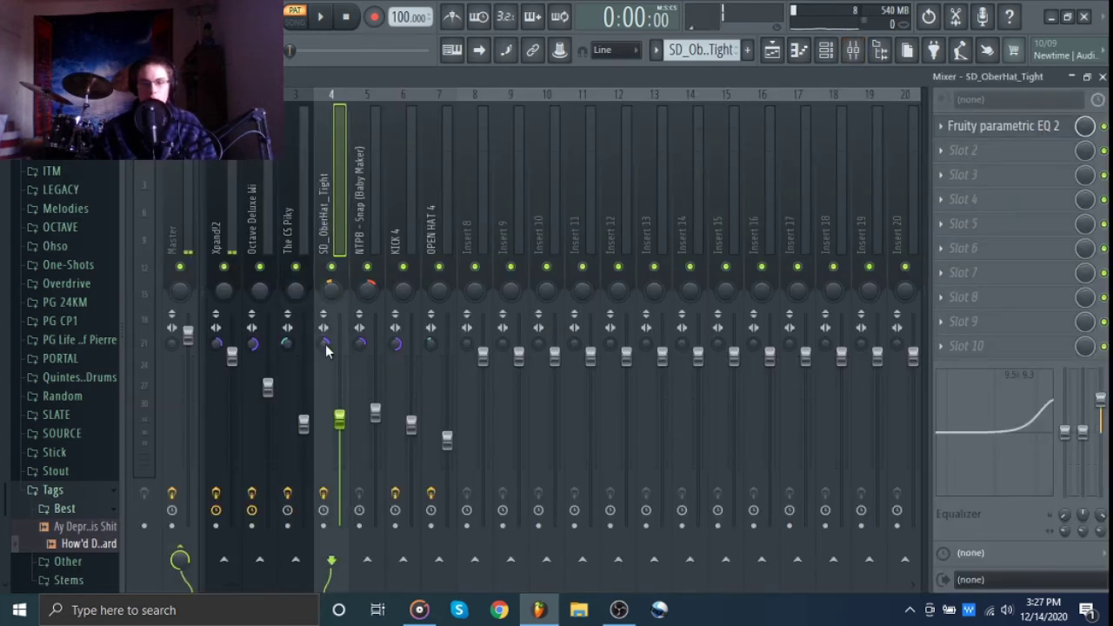
click(1007, 128)
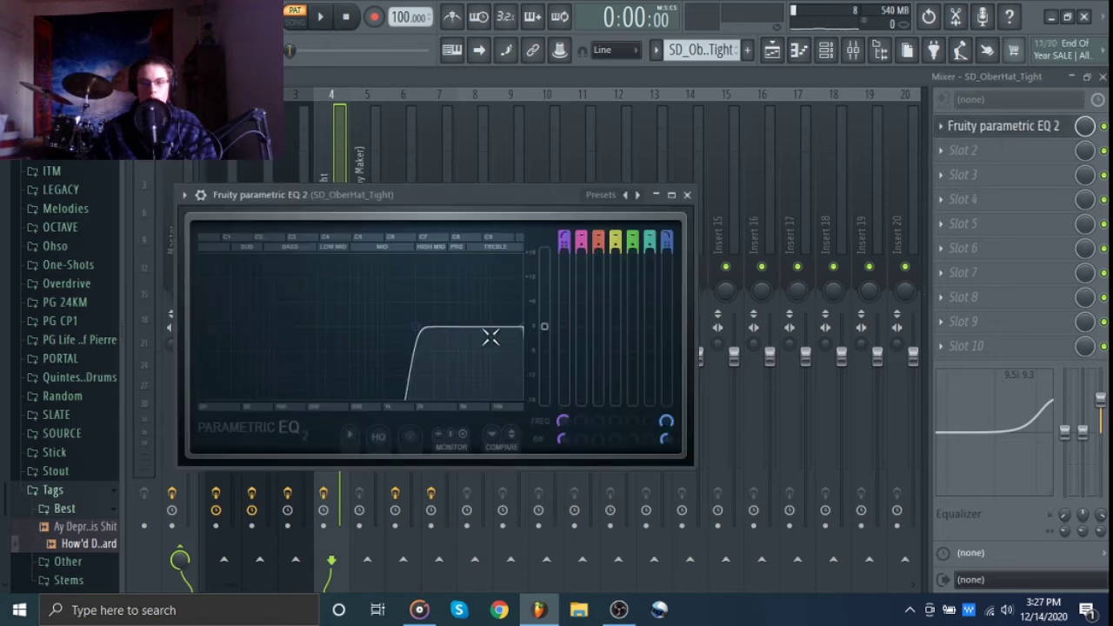
click(687, 194)
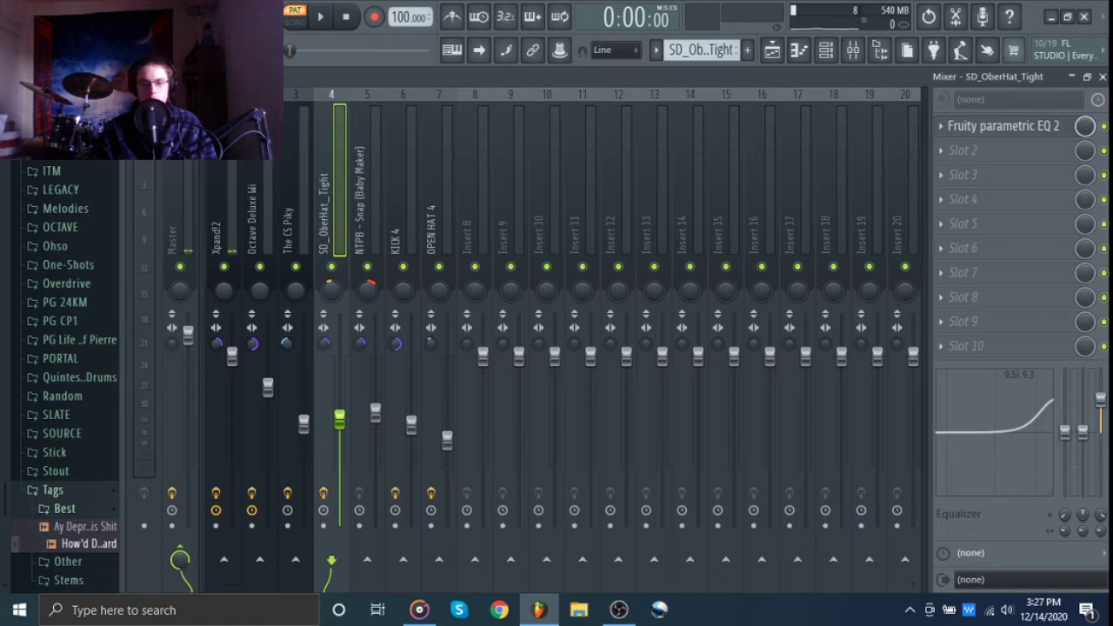
click(1102, 76)
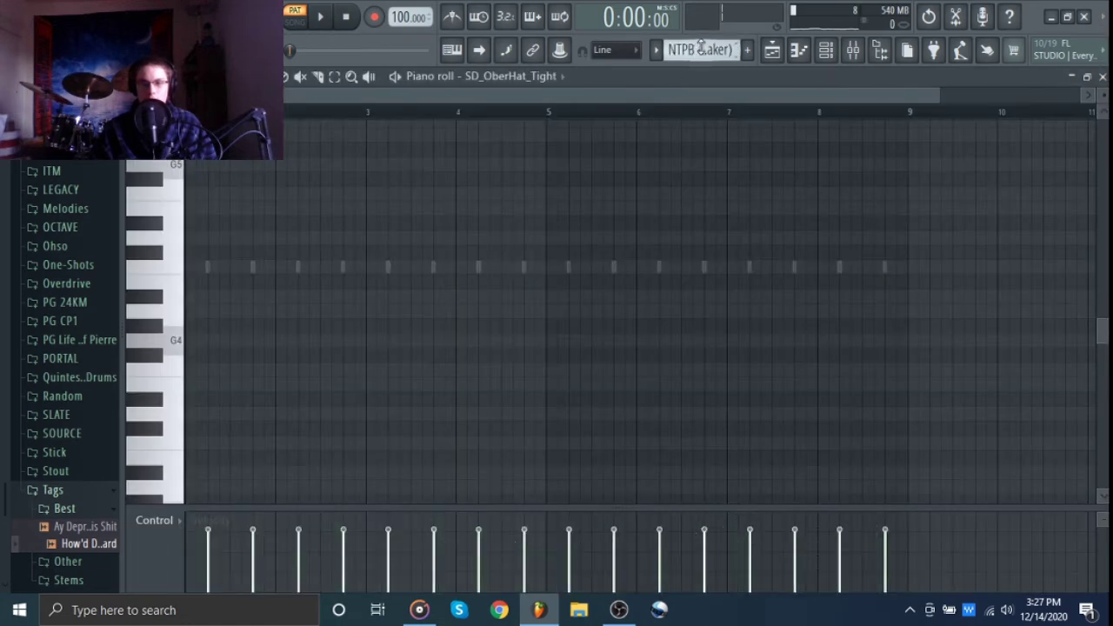
Bring up the NTPB - Snap (Baby Maker) notes in the piano roll, and play the start of the pattern
double_click(703, 267)
key(space)
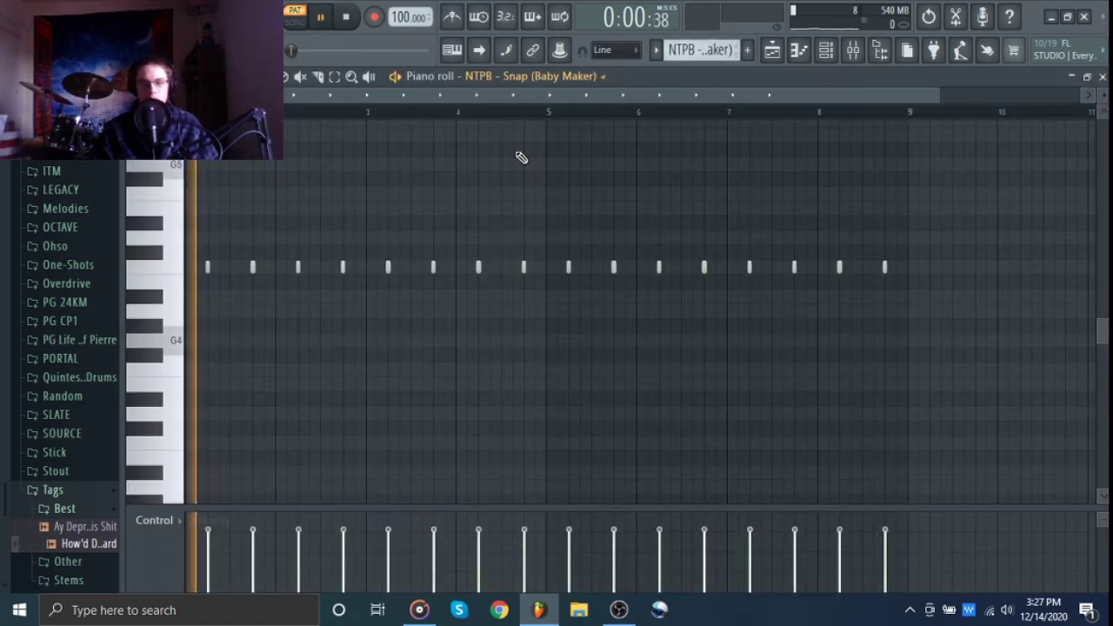
key(space)
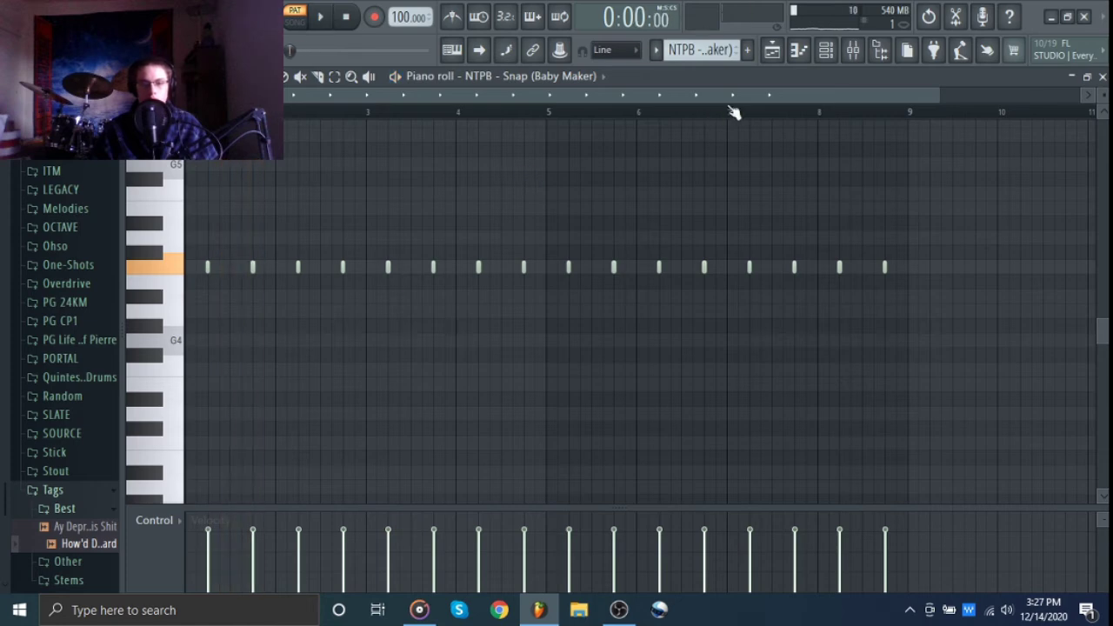
Review the stereo separation and built-in equalizer curve of the NTPB - Snap (Baby Maker) mixer track, and close the mixer
click(854, 52)
click(360, 220)
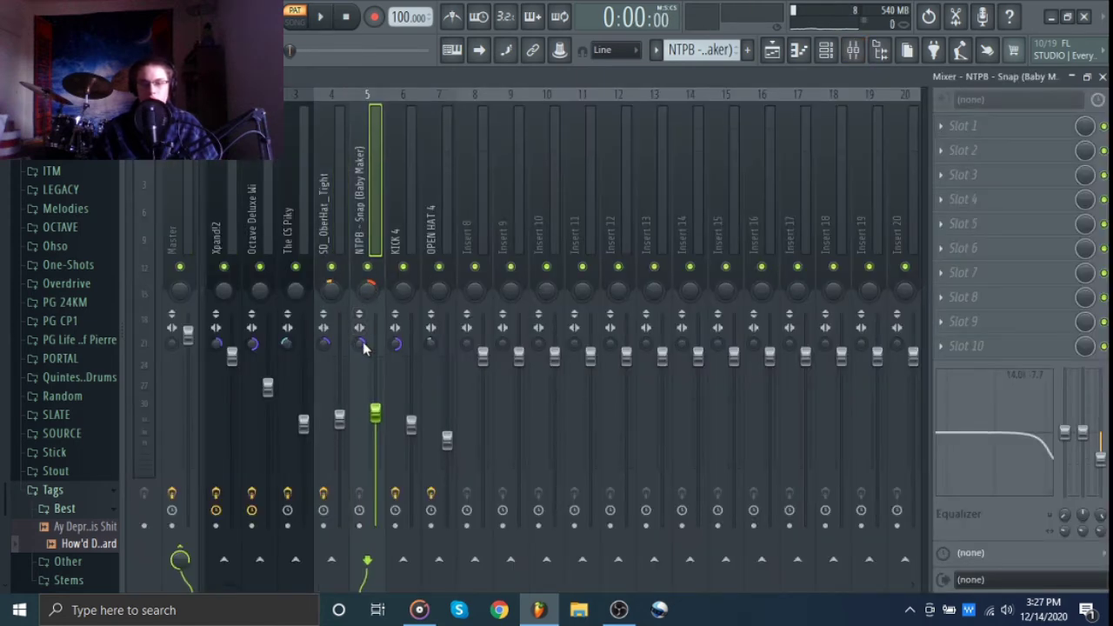
drag(1048, 450, 1064, 459)
click(1101, 76)
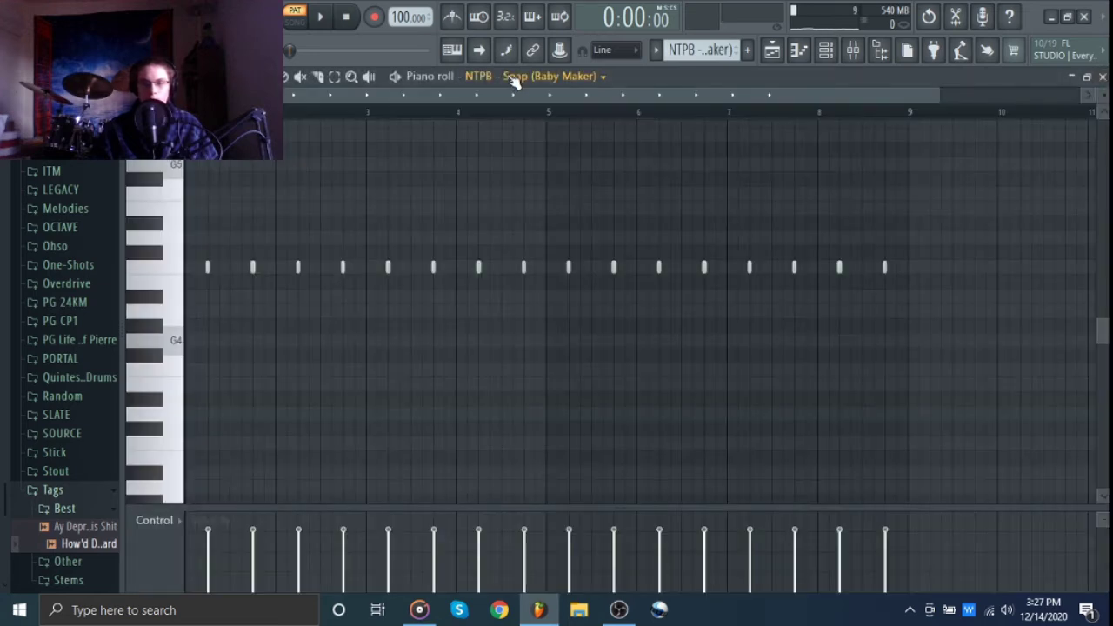
Audition the KICK 4 pattern in the piano roll, and inspect the Fruity parametric EQ 2 curve on its mixer track
scroll(676, 48, down, 1)
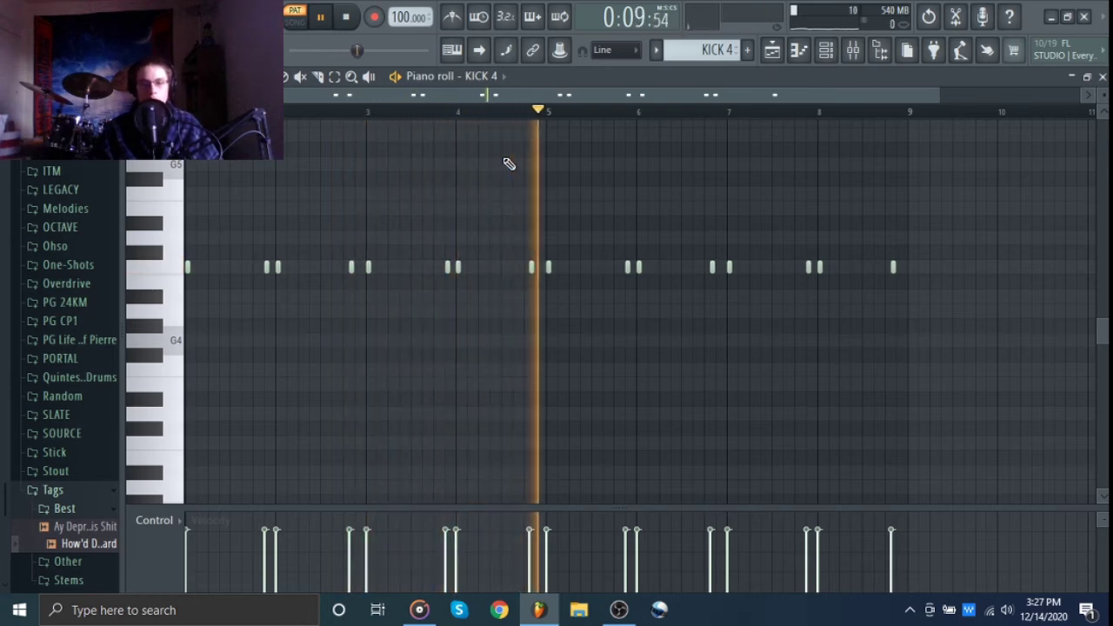
key(space)
click(853, 49)
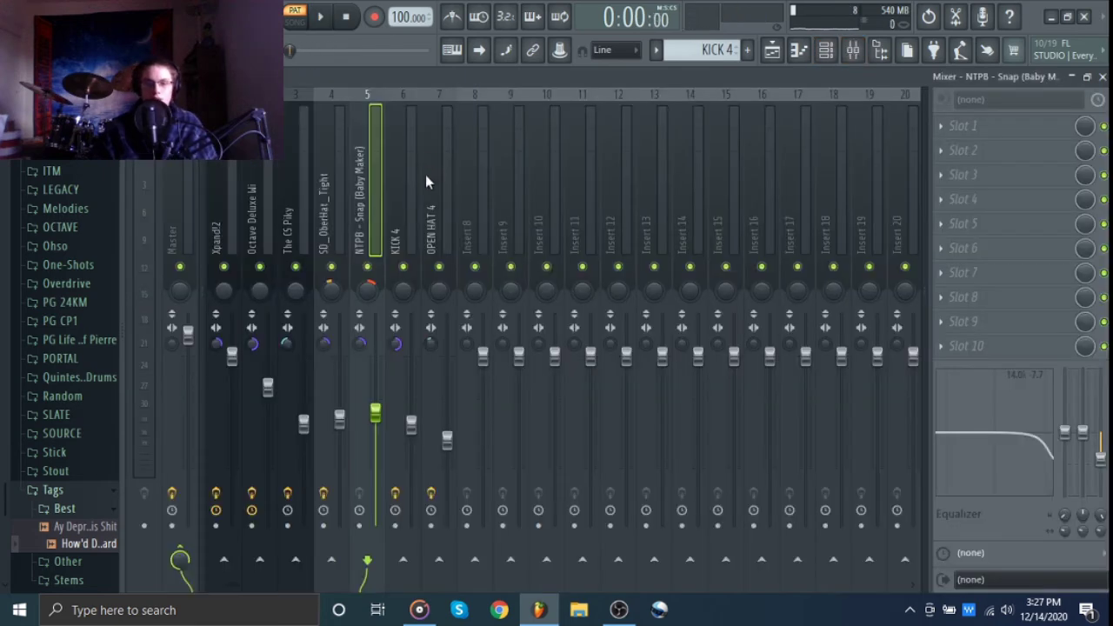
click(408, 193)
click(1000, 126)
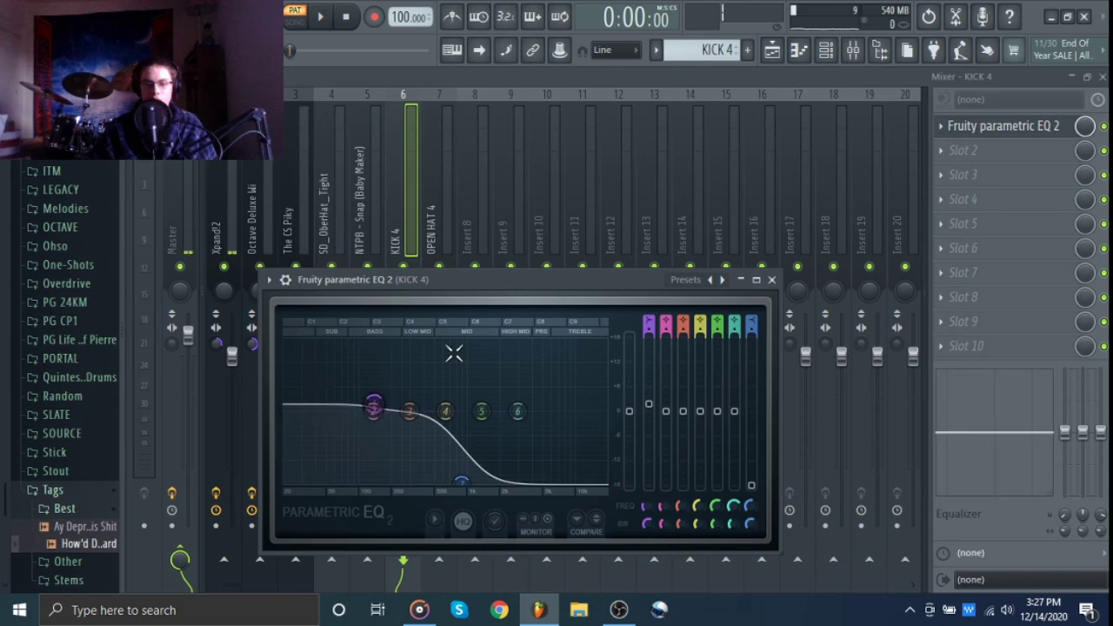
click(770, 280)
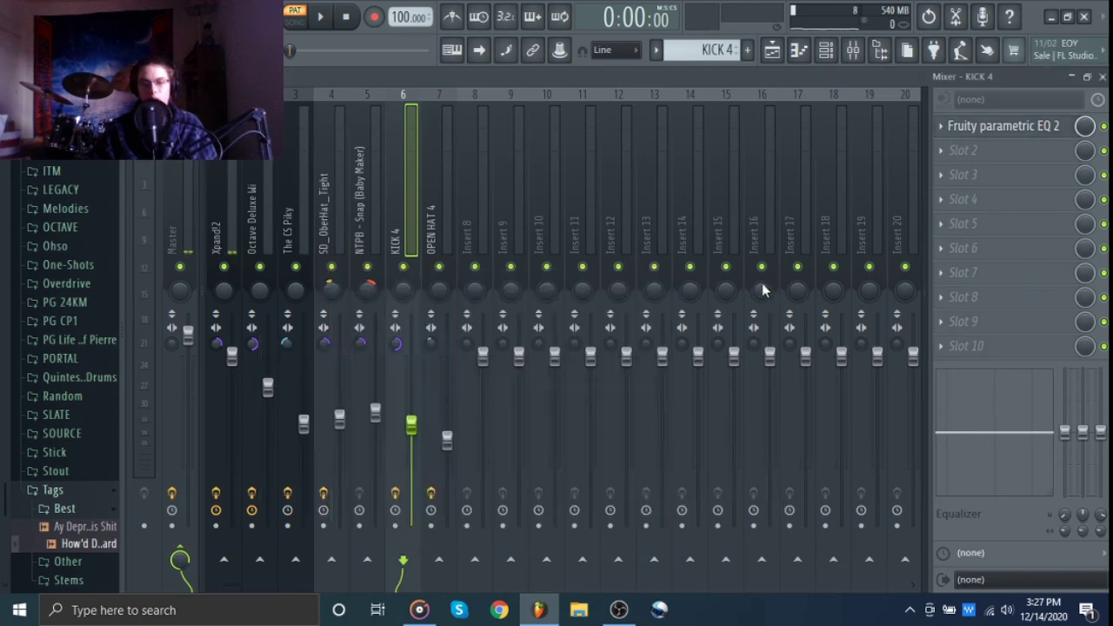
click(1102, 77)
Show the OPEN HAT 4 pattern's notes in the piano roll, play them briefly, and stop playback
scroll(658, 49, down, 1)
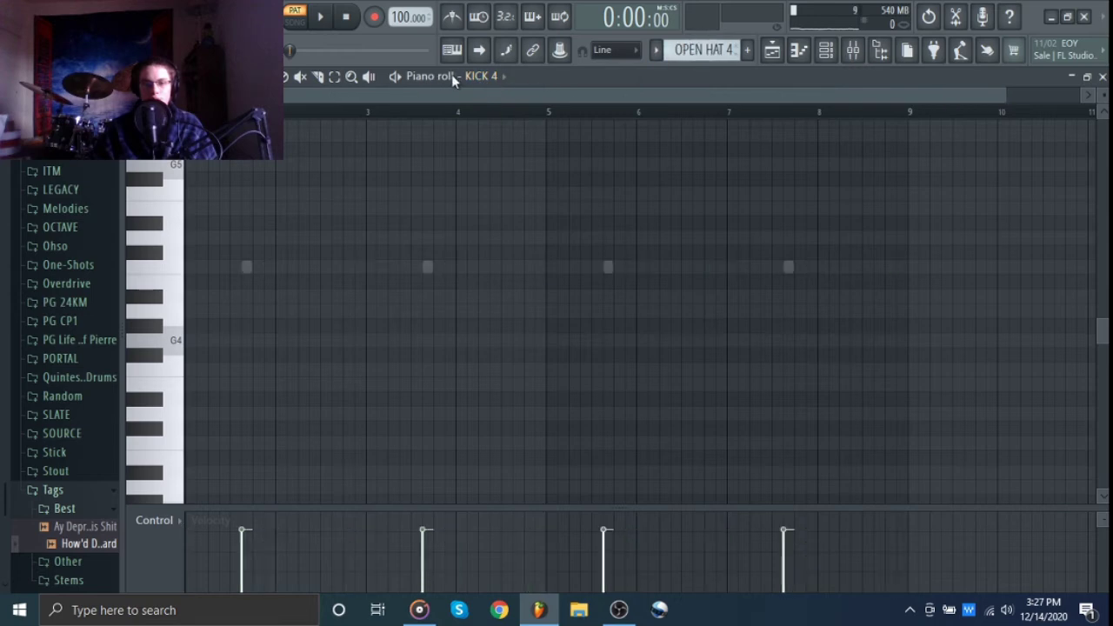
scroll(479, 76, down, 1)
key(space)
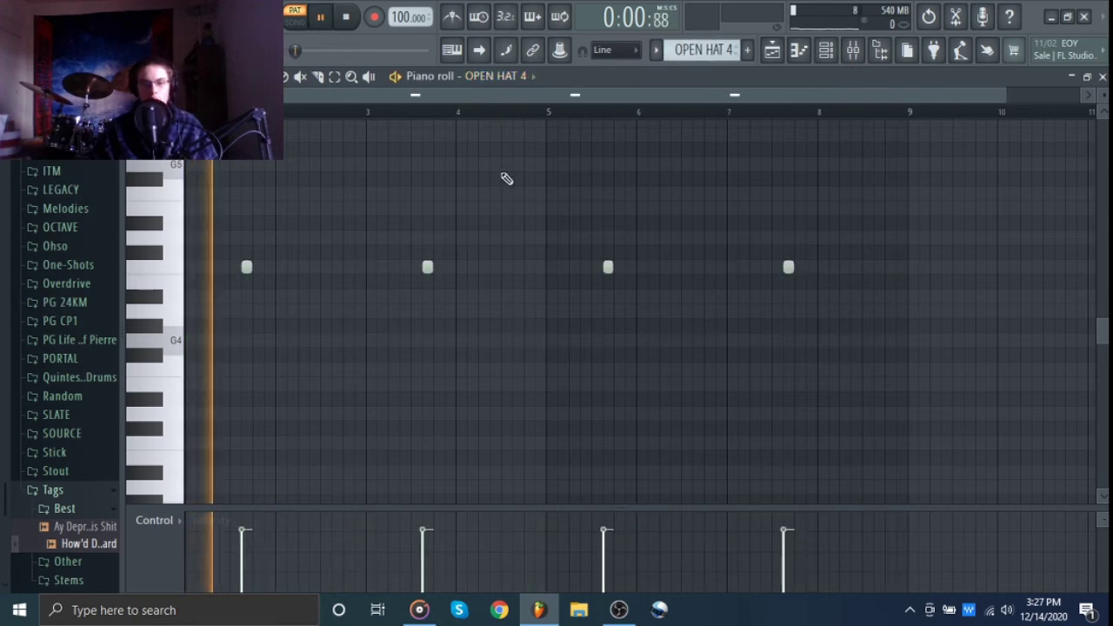
key(space)
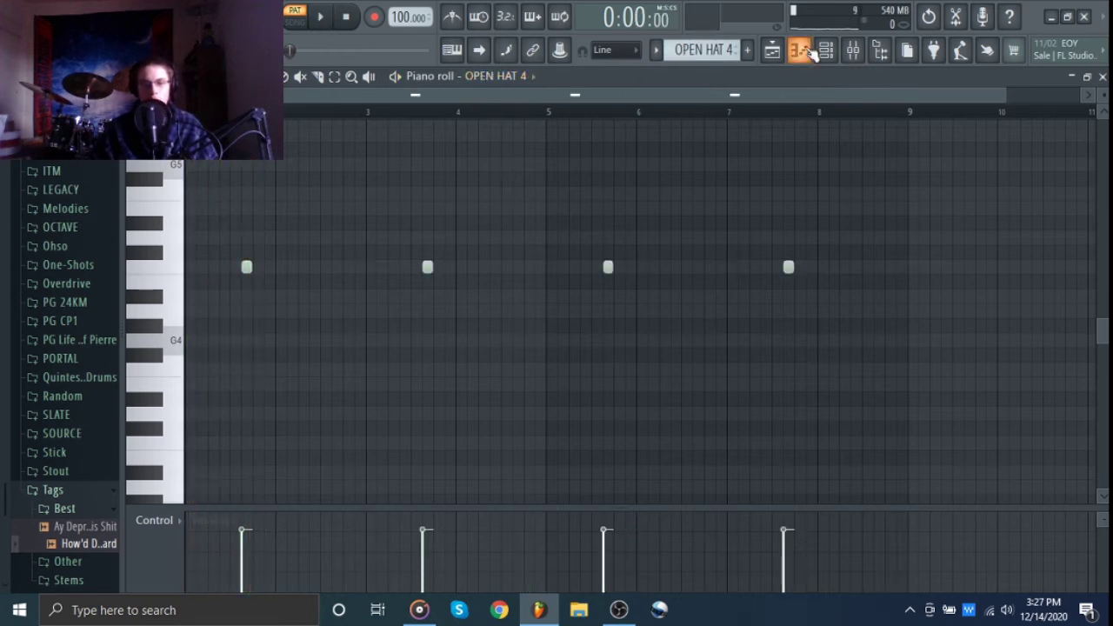
Inspect the Fruity Reeverb 2 settings on the OPEN HAT 4 mixer track, and close the mixer
click(854, 52)
click(430, 213)
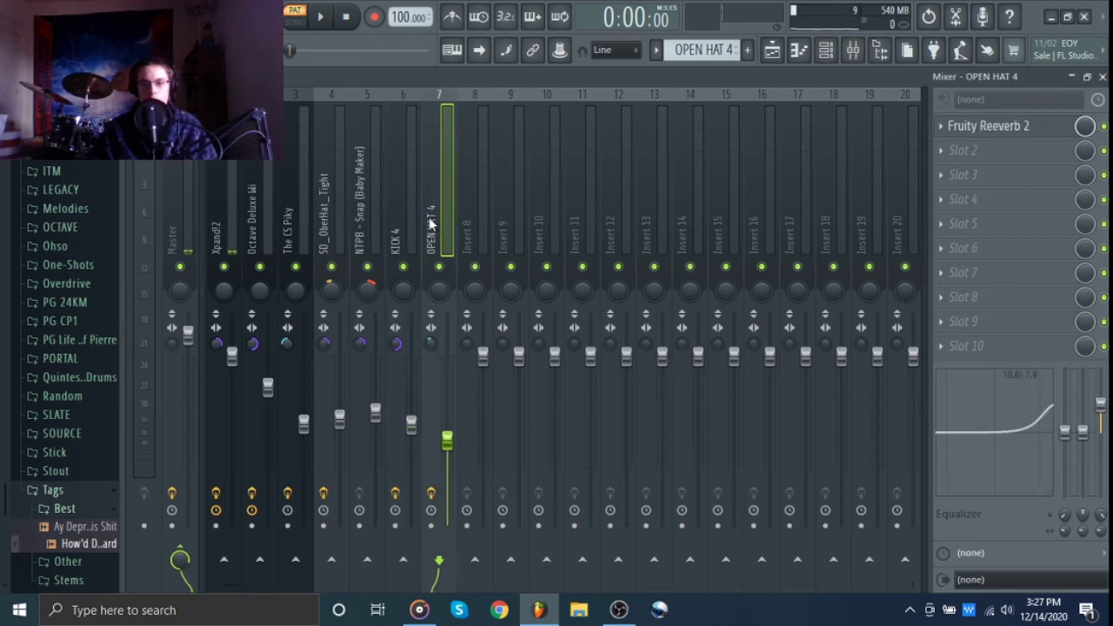
click(1007, 129)
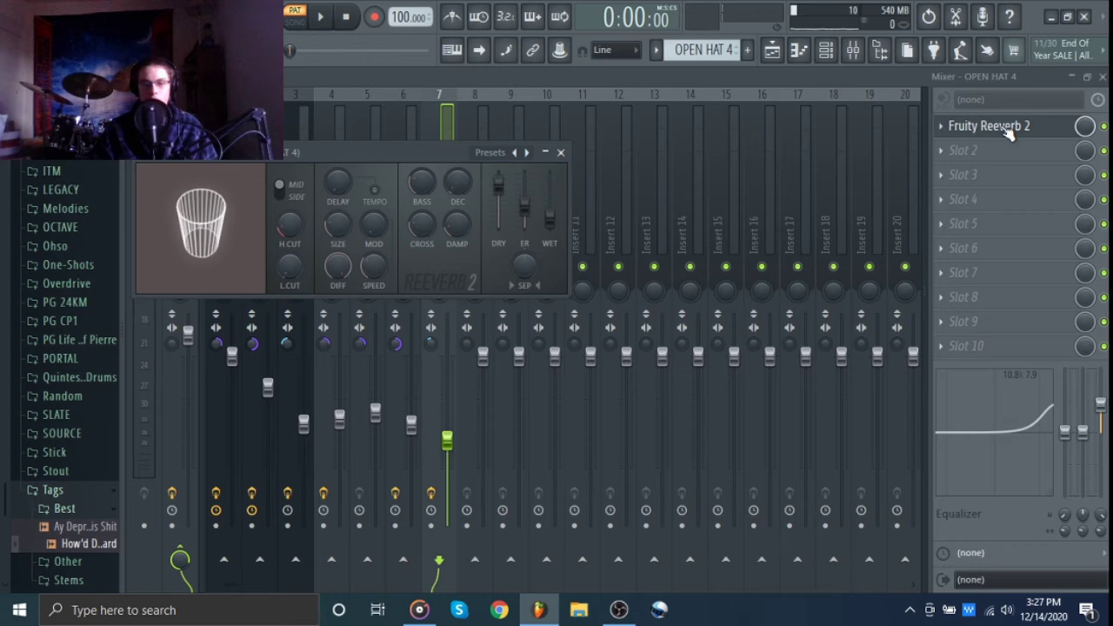
click(1006, 126)
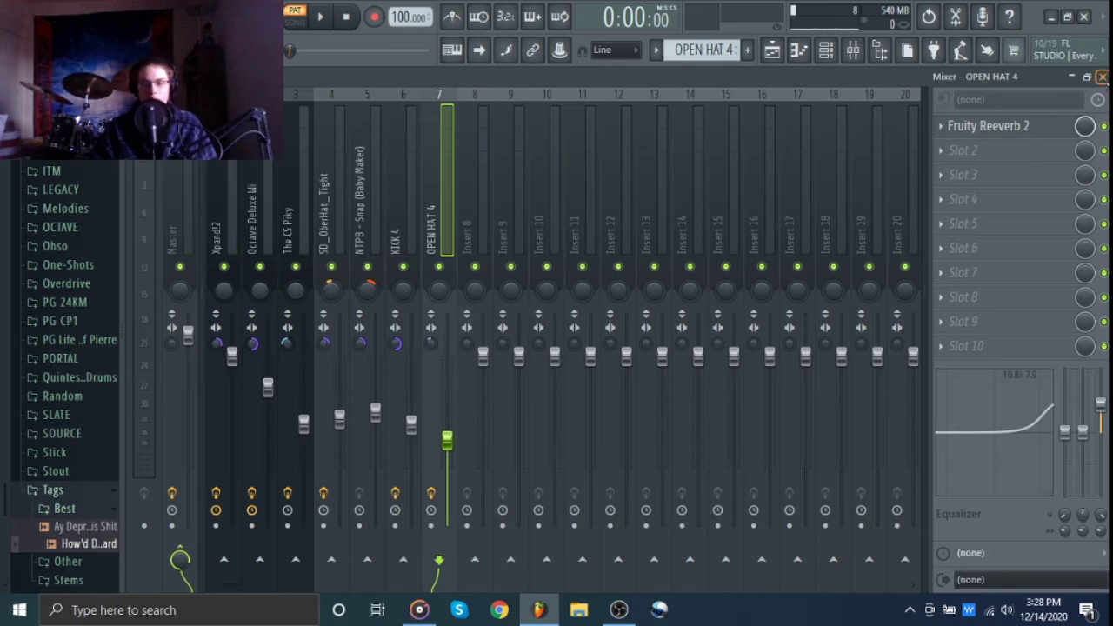
click(1102, 78)
click(1101, 79)
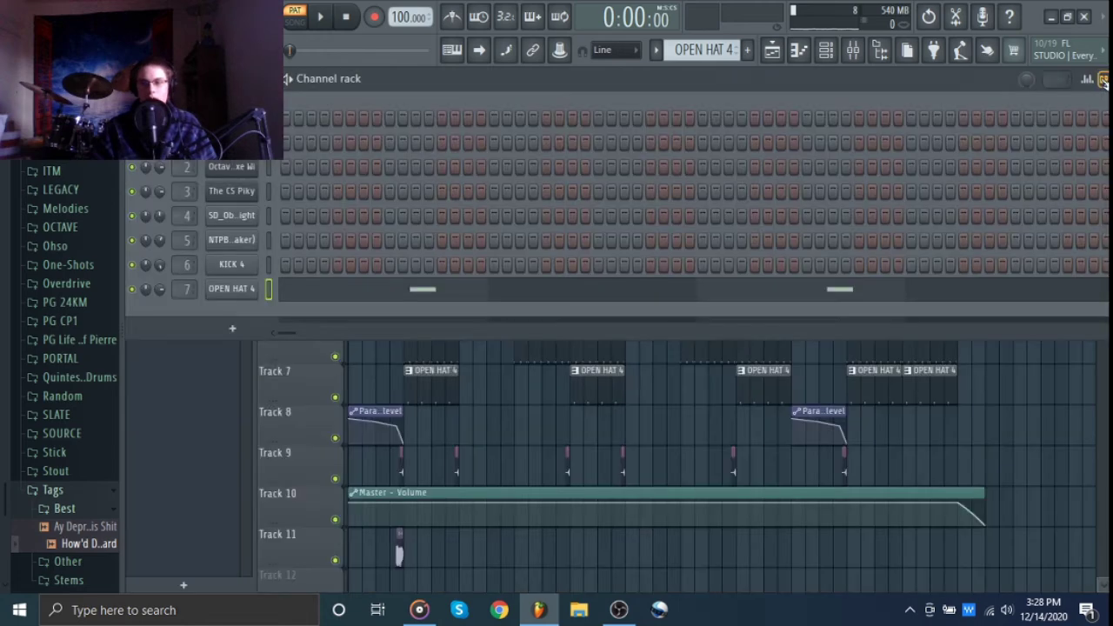
Switch playback to song mode with the playlist in view, and inspect the Fruity parametric EQ 2 on the Master mixer track
key(F6)
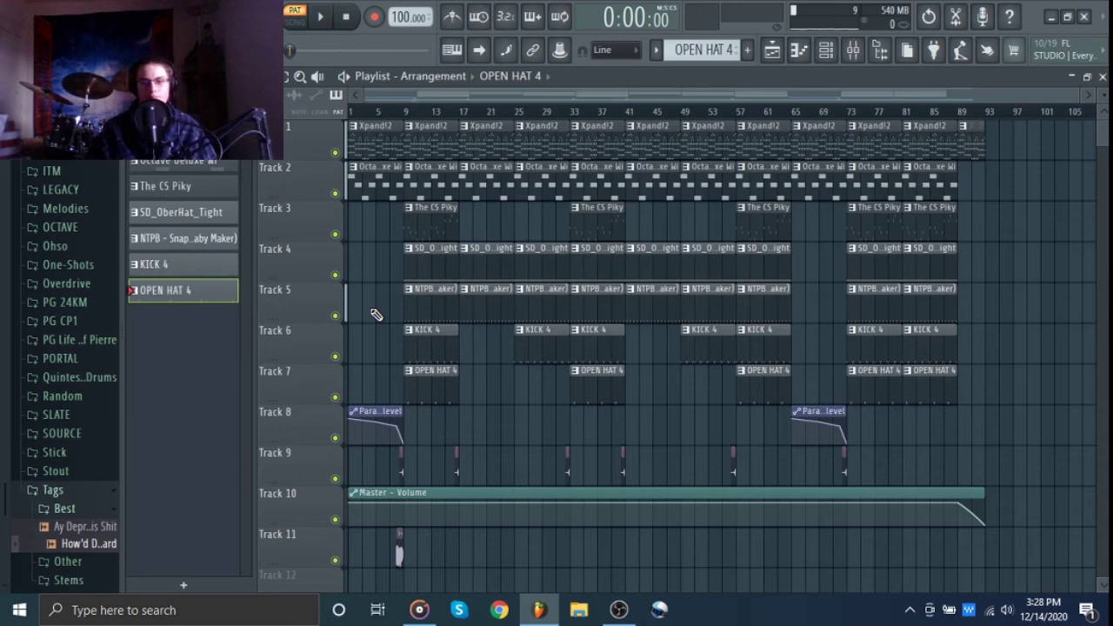
click(295, 21)
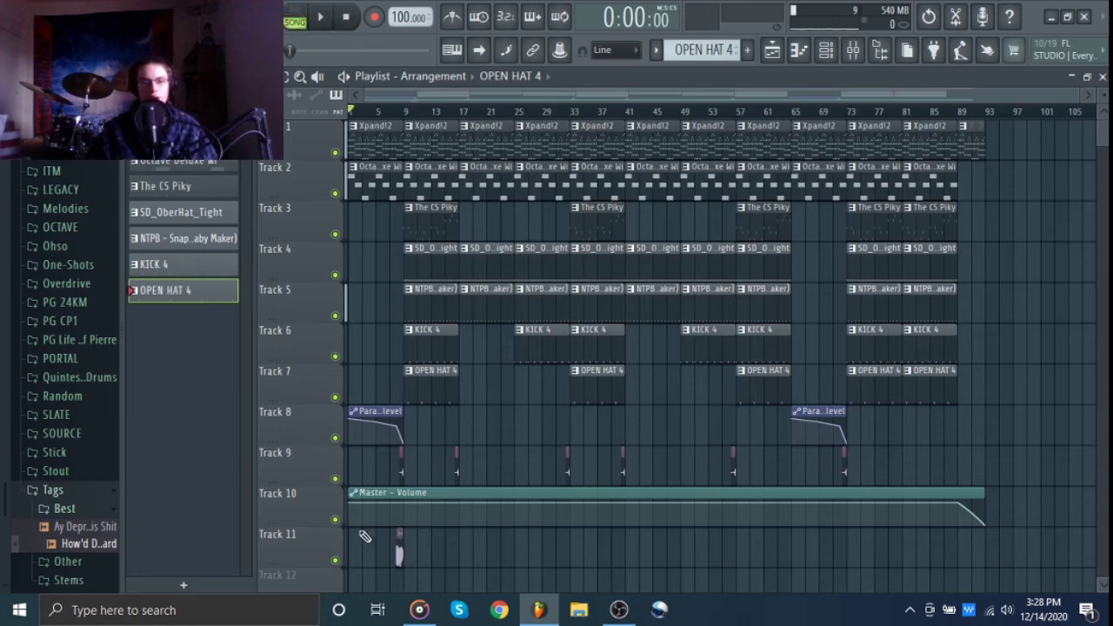
click(853, 49)
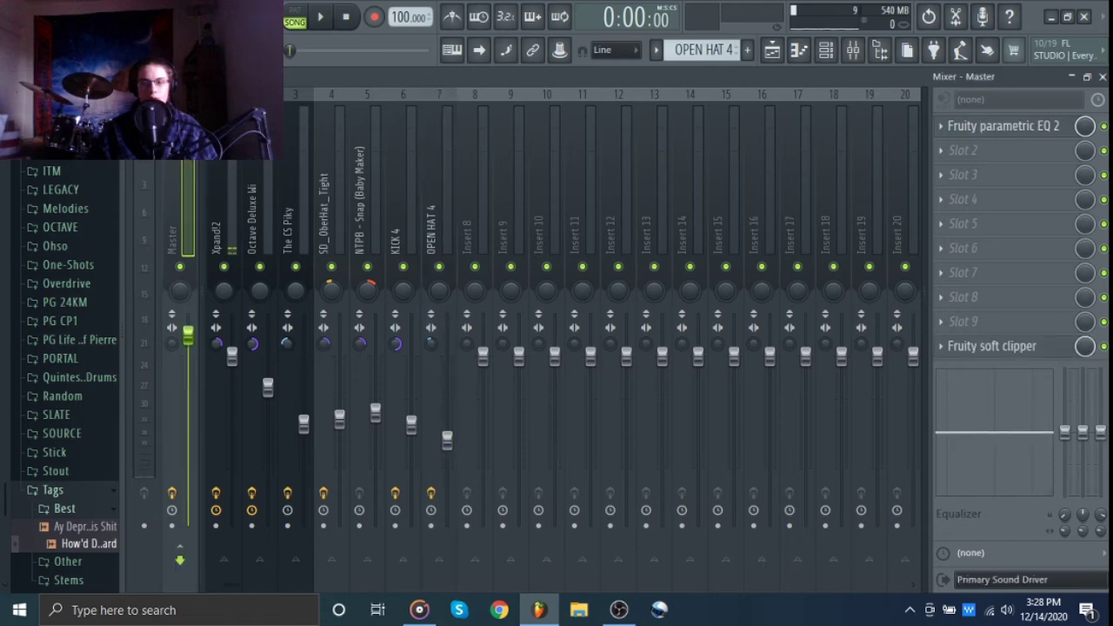
click(1010, 127)
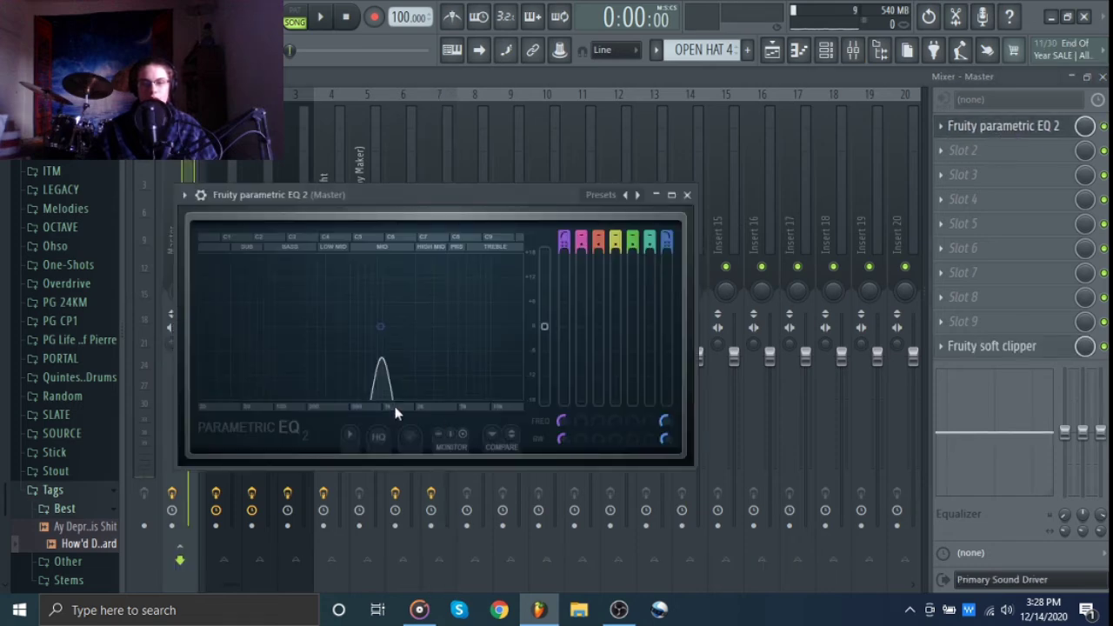
click(686, 196)
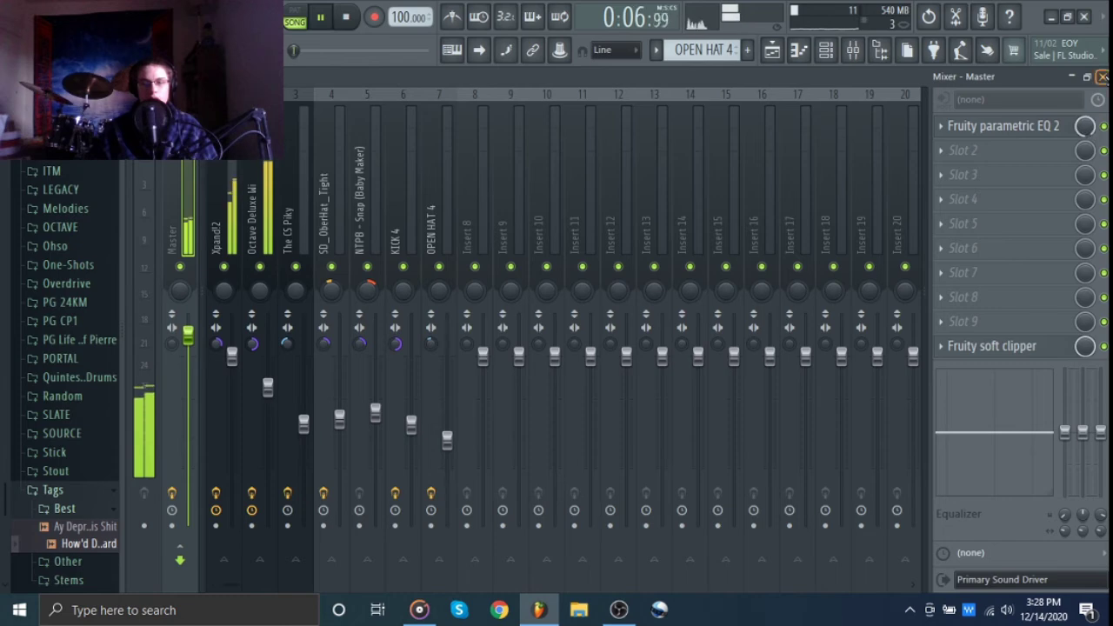
Return to the playlist while the song plays, mute Track 11, and stop playback
key(F5)
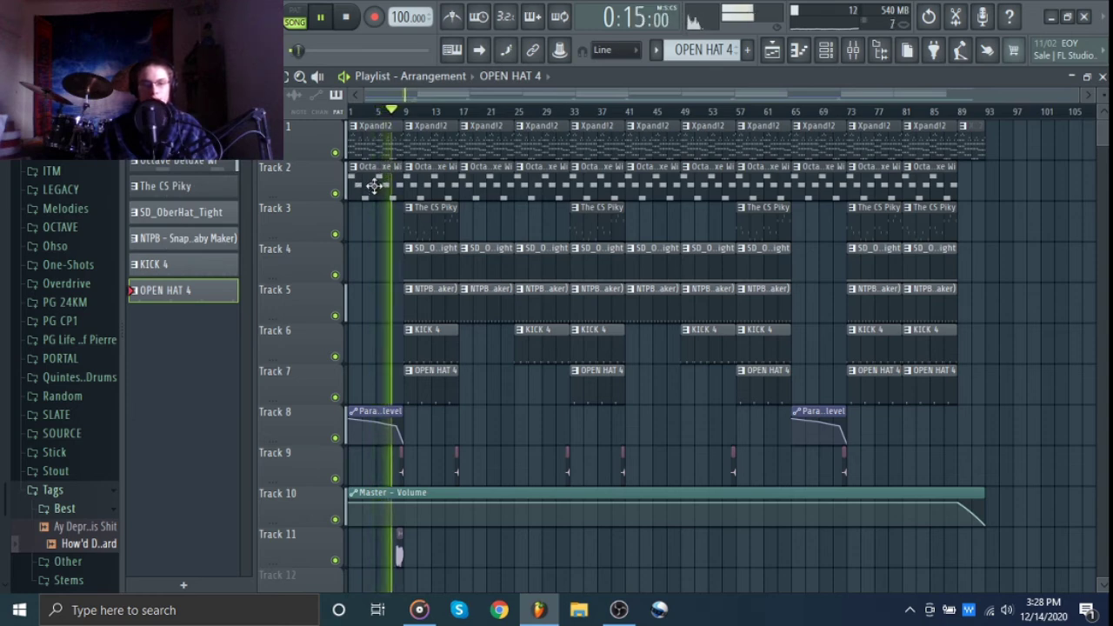
click(336, 561)
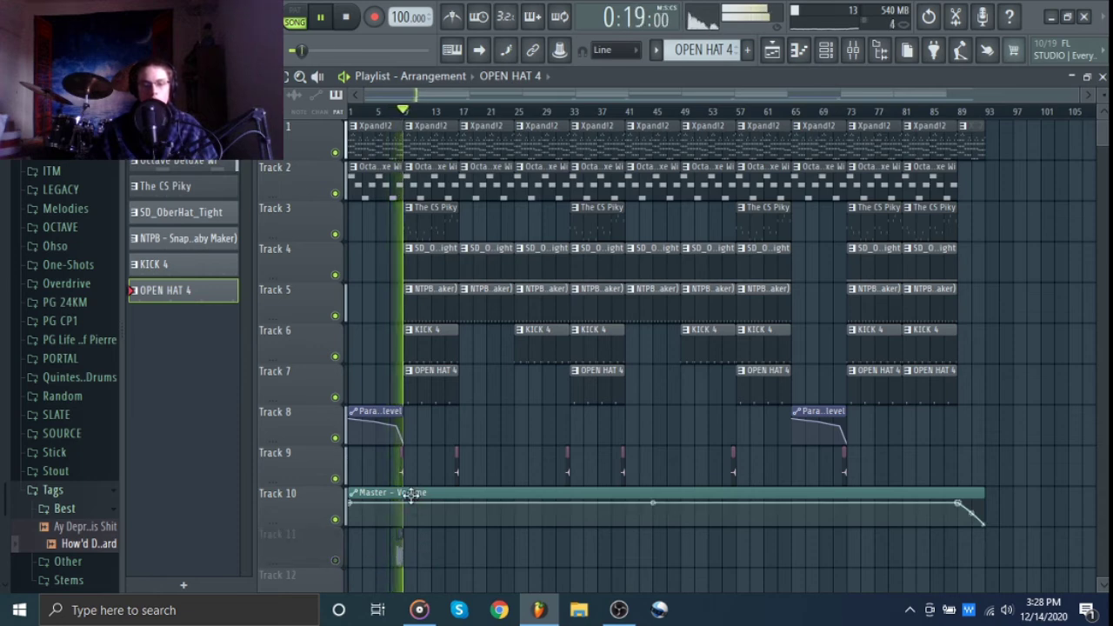
key(space)
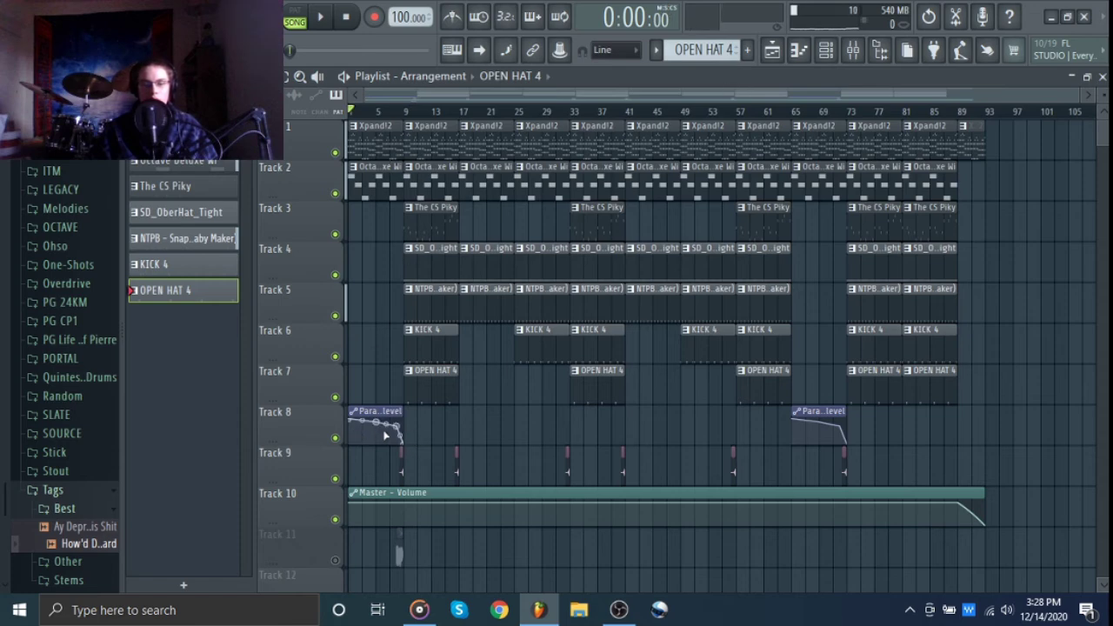
Examine the short audio clips on Track 9 and where they sit between the arrangement's sections
double_click(441, 427)
click(480, 398)
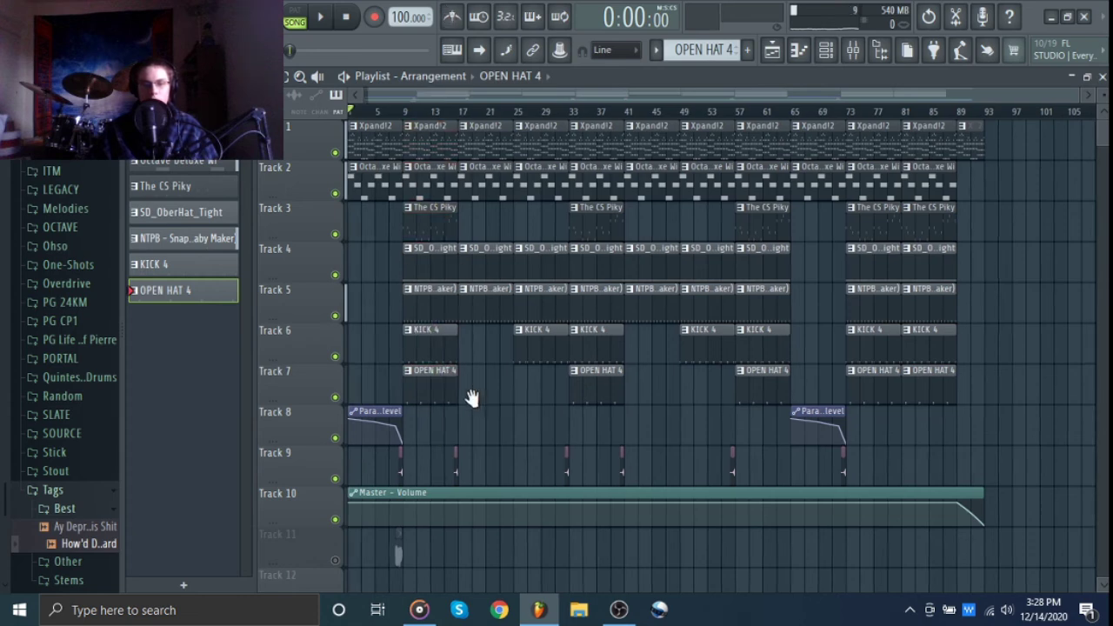
scroll(471, 398, up, 6)
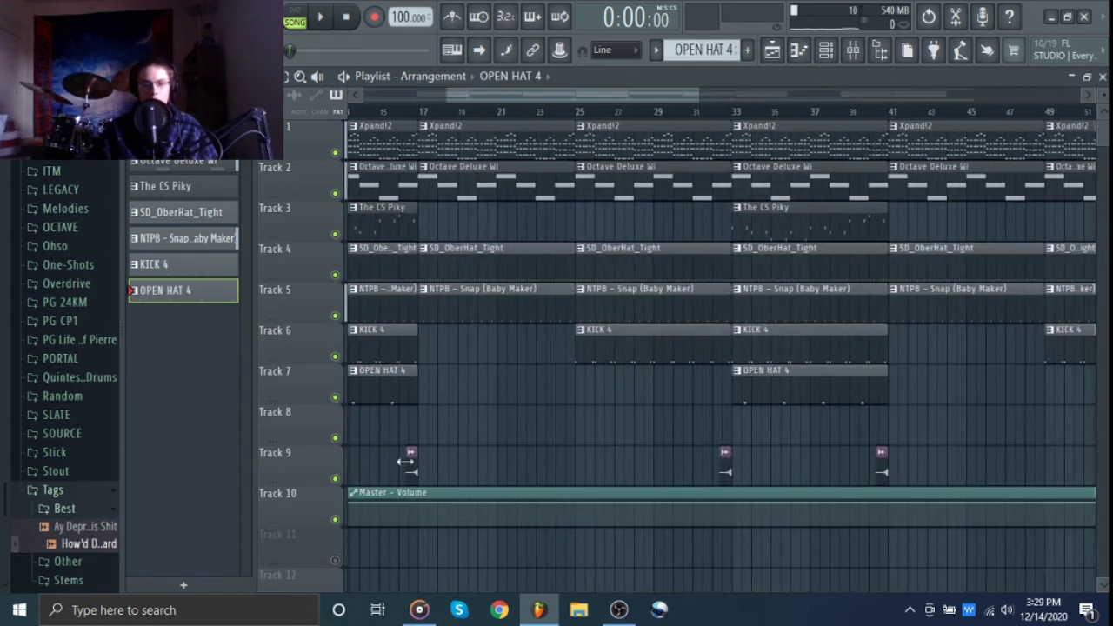
scroll(707, 426, down, 4)
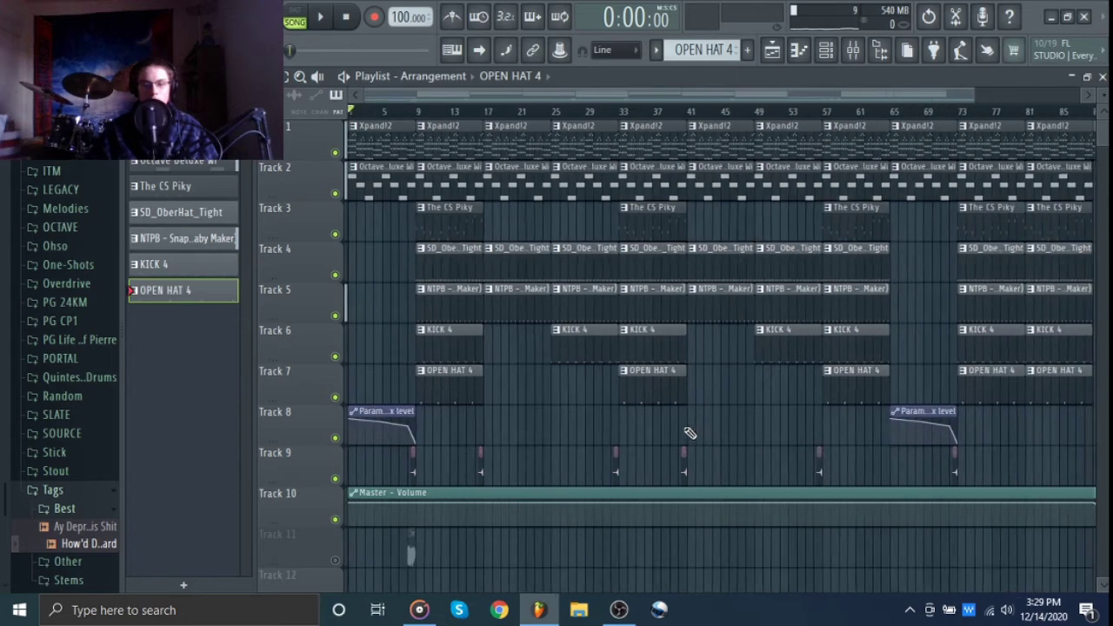
click(316, 473)
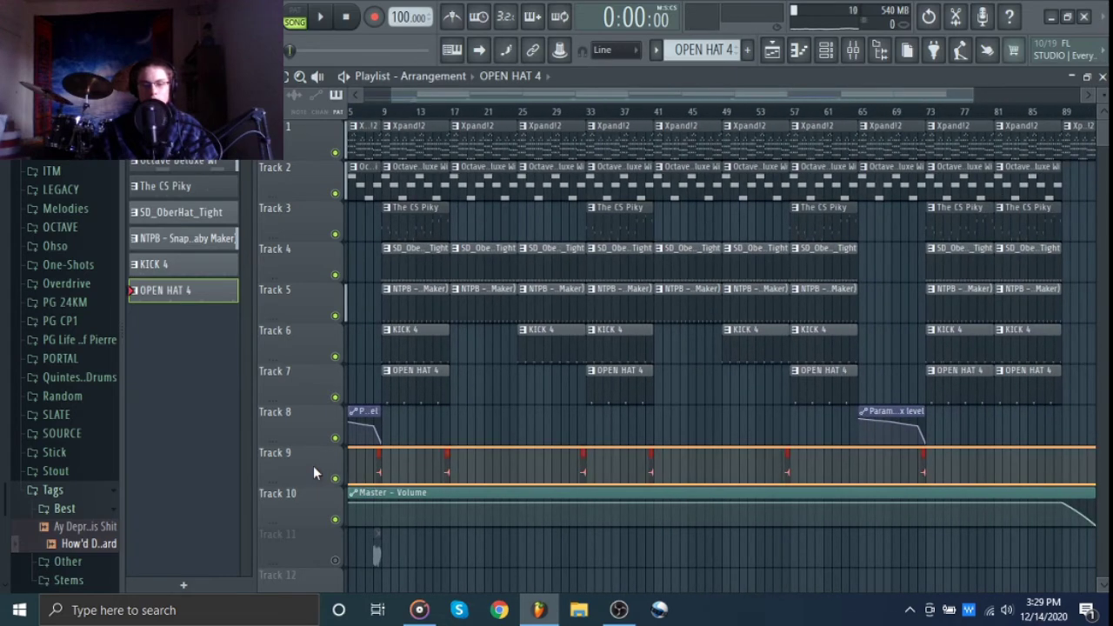
scroll(416, 434, up, 4)
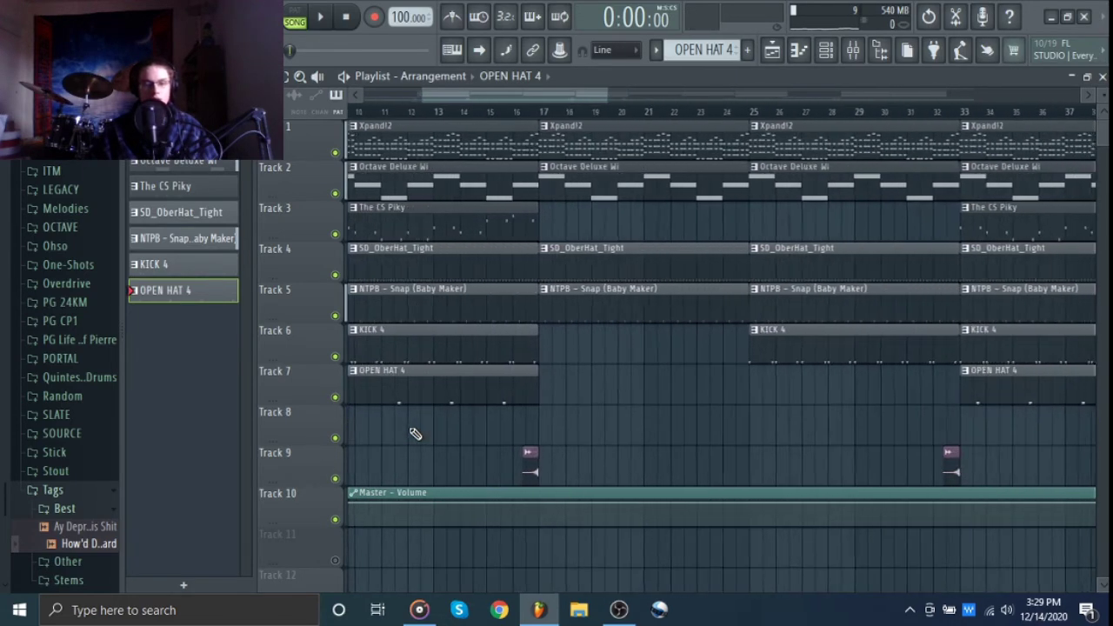
scroll(504, 446, up, 2)
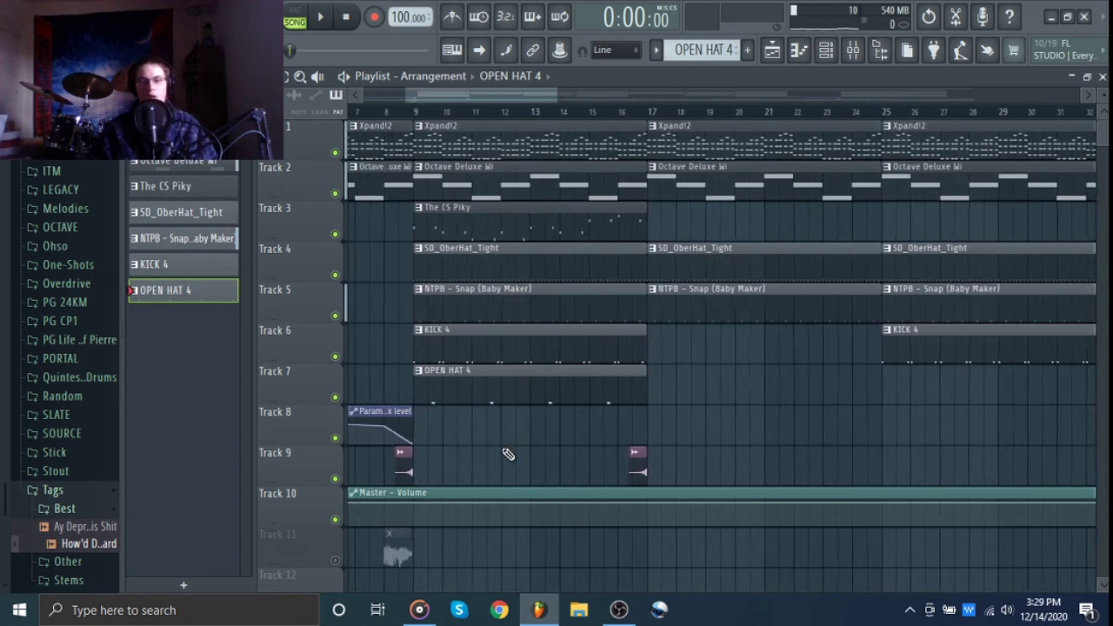
scroll(505, 448, up, 1)
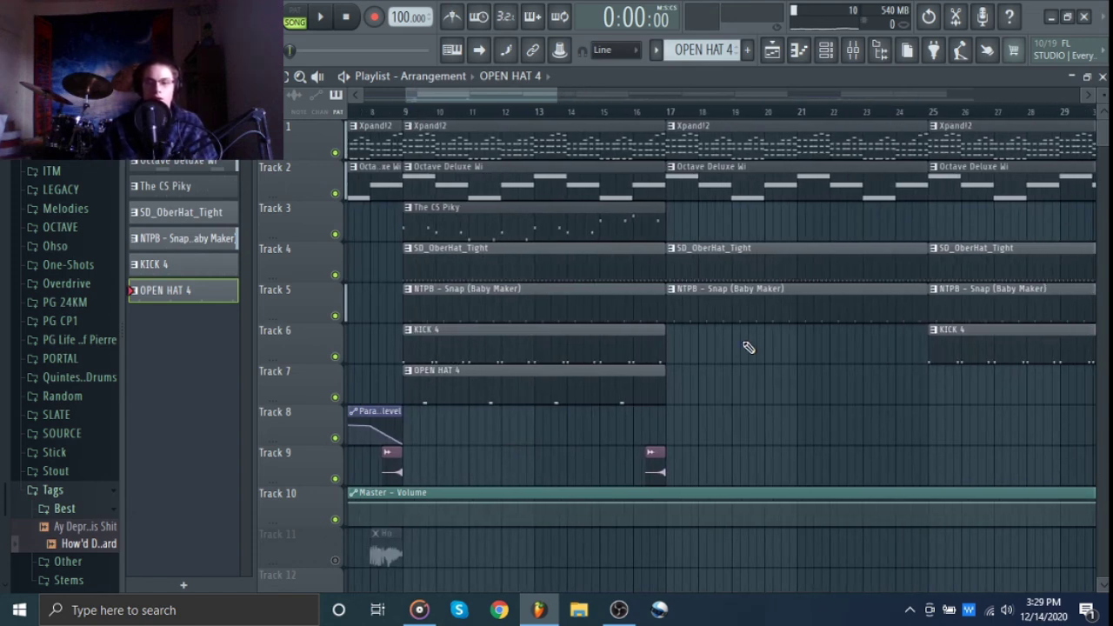
Review which melody and drum patterns drop out and return in the playlist between bars 17 and 41
scroll(748, 348, right, 4)
scroll(658, 405, left, 2)
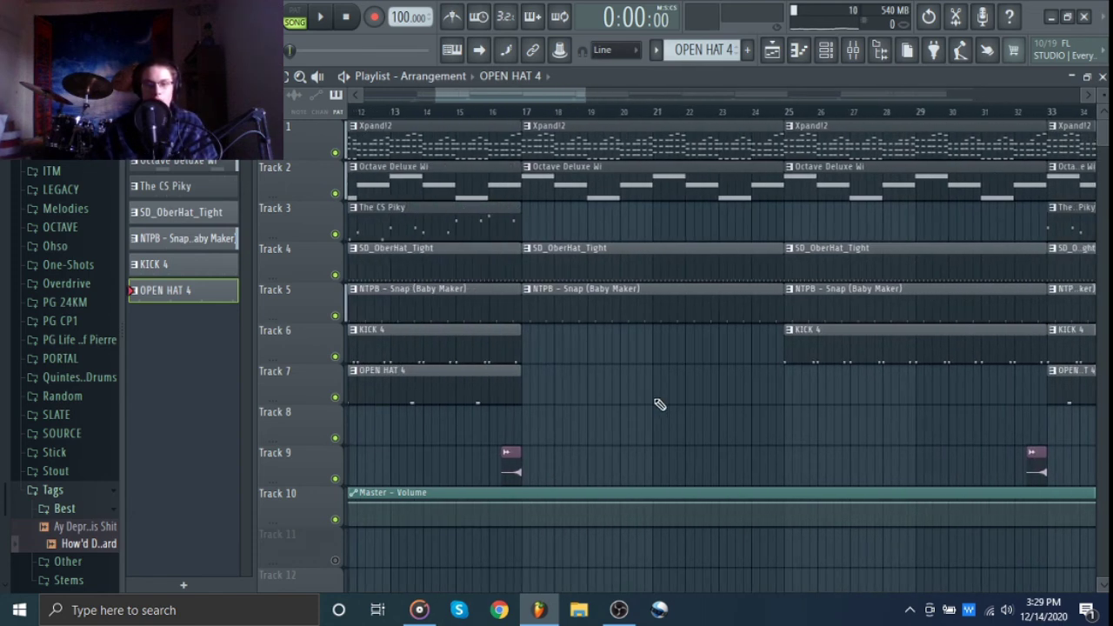
scroll(611, 384, right, 1)
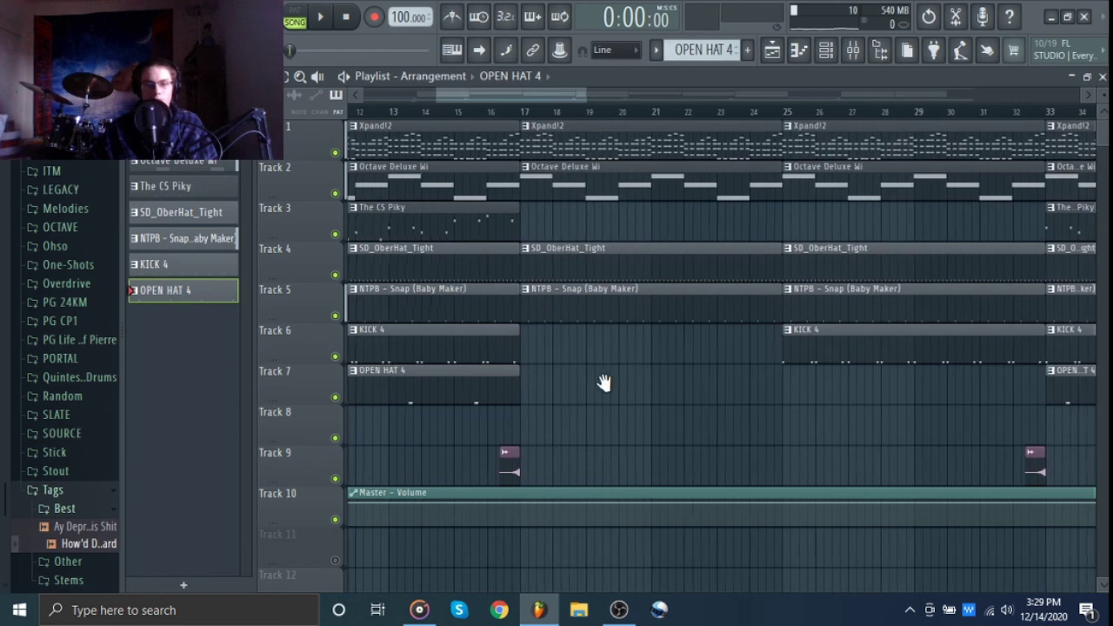
scroll(566, 399, right, 2)
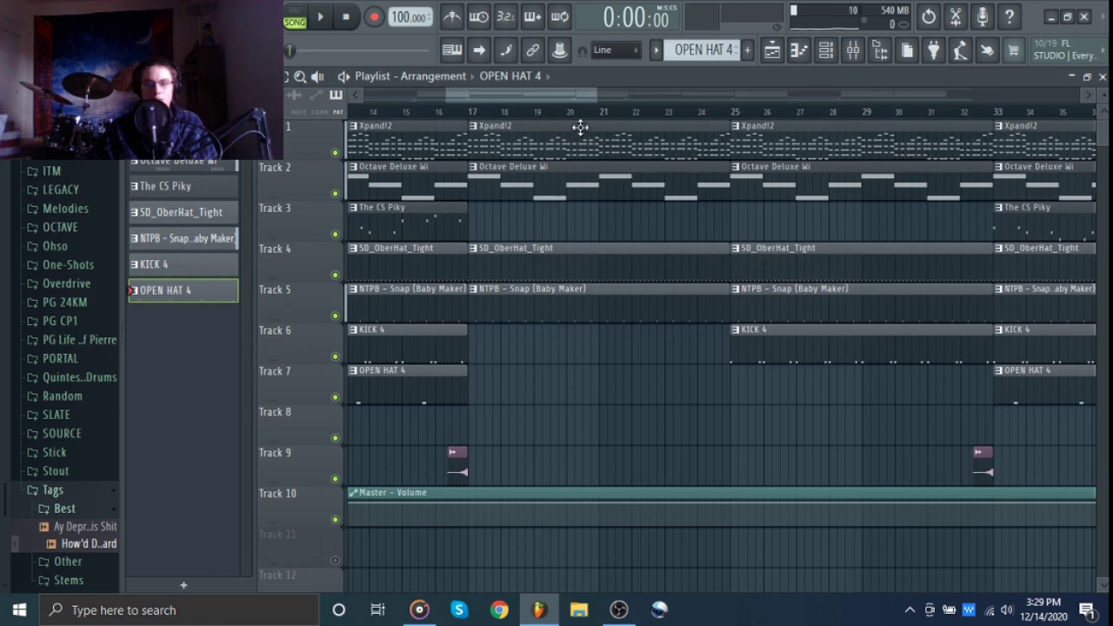
drag(729, 365, 521, 429)
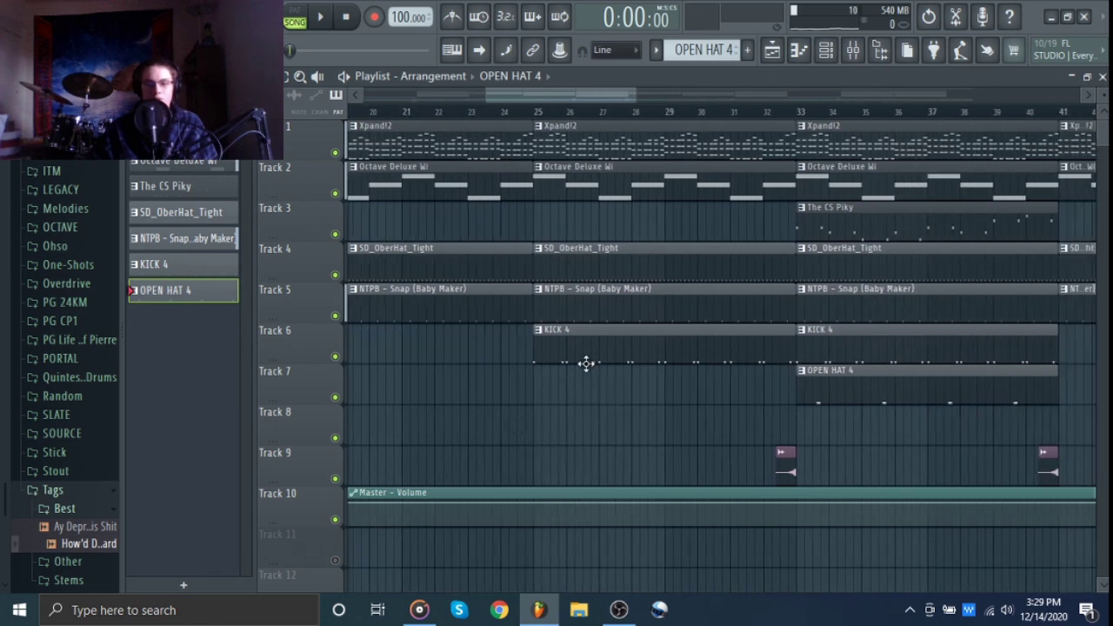
scroll(614, 432, right, 5)
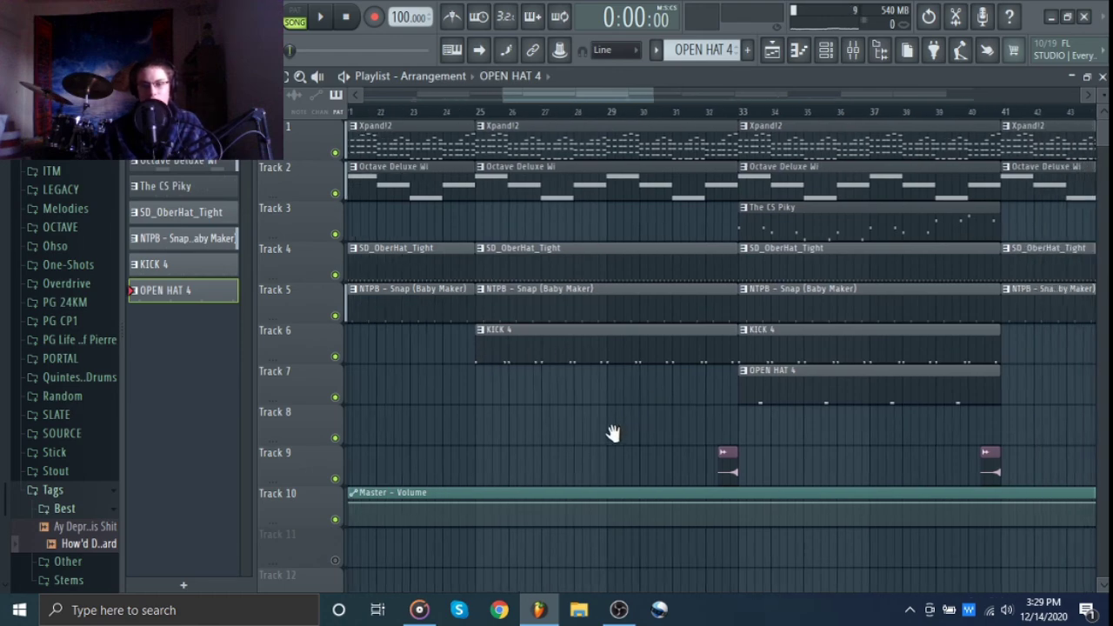
scroll(693, 432, down, 1)
scroll(745, 224, up, 1)
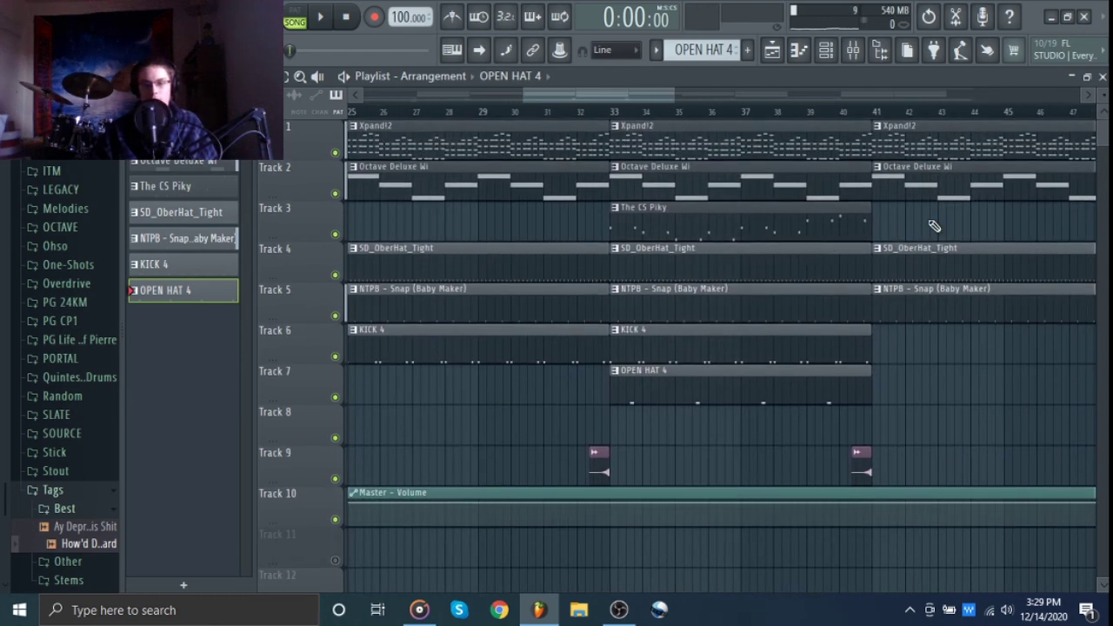
Review the arrangement from the bar 65 breakdown to the closing Xpand!2 clip and the Master - Volume automation at the end
scroll(932, 227, down, 8)
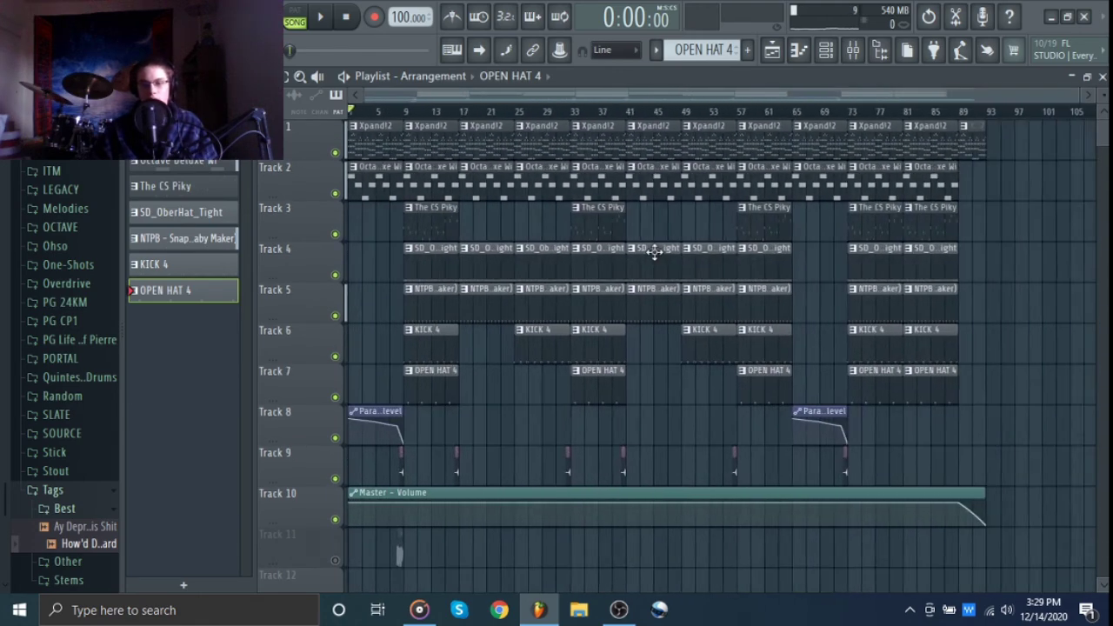
scroll(830, 246, up, 7)
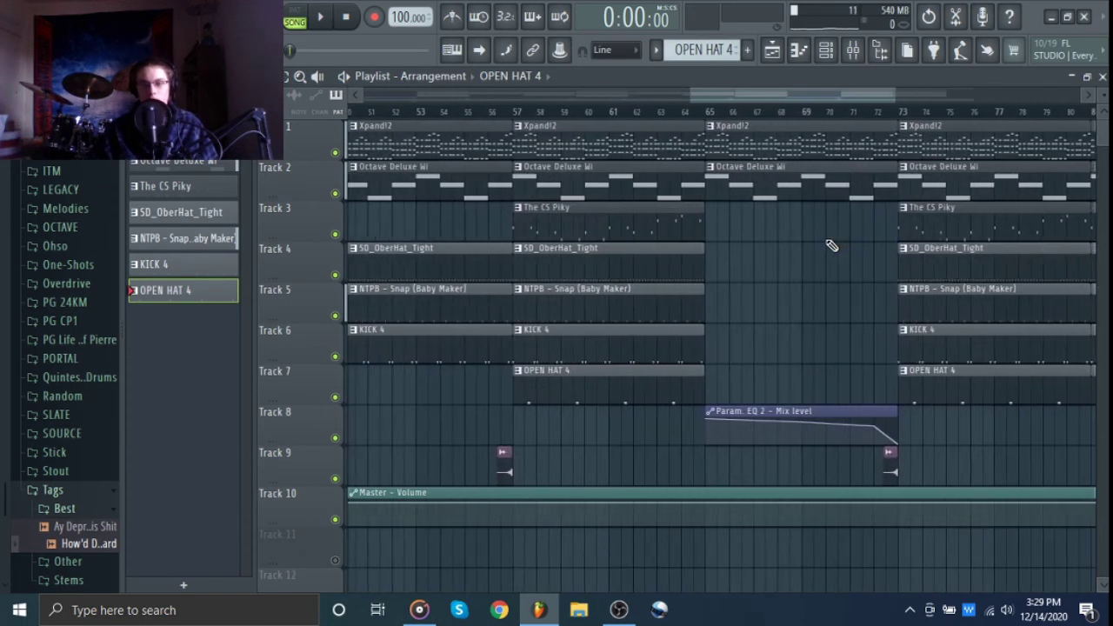
drag(831, 246, 576, 411)
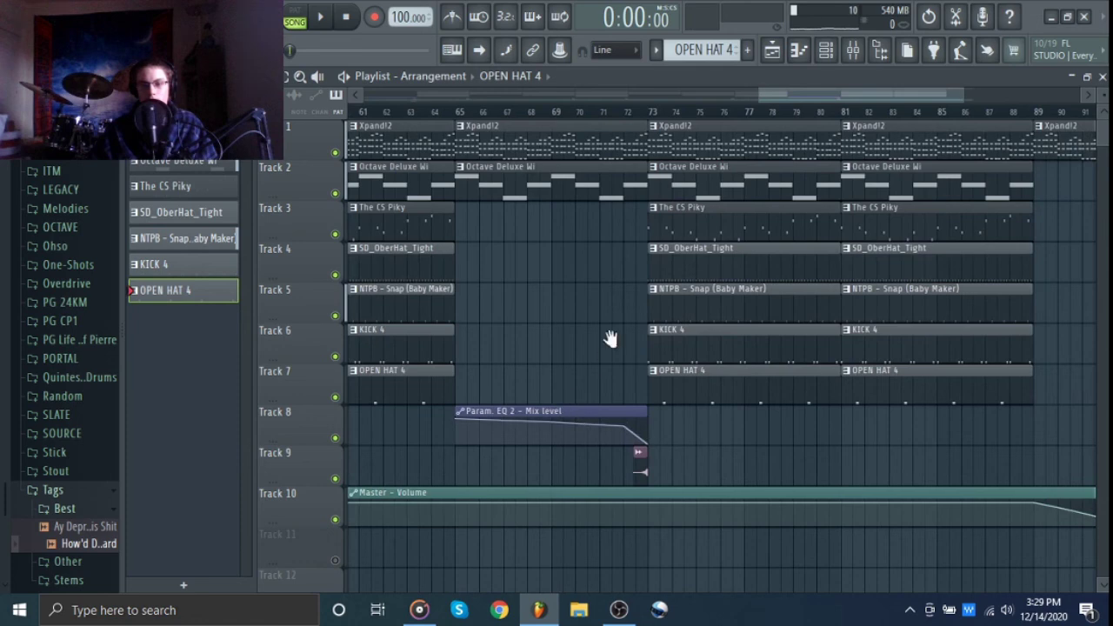
drag(611, 338, 511, 379)
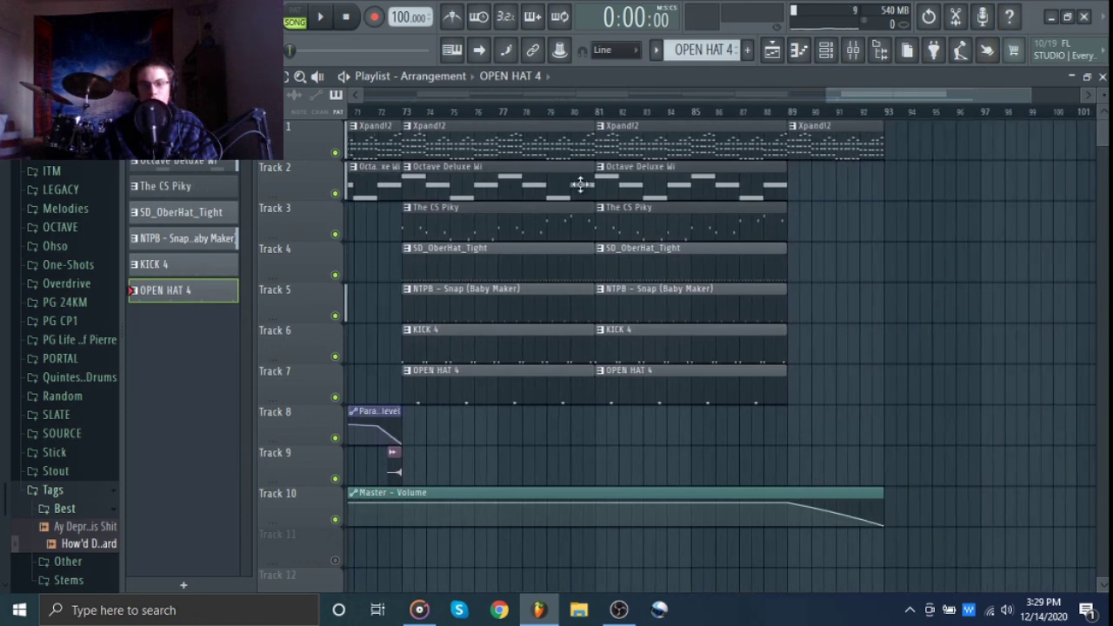
click(827, 150)
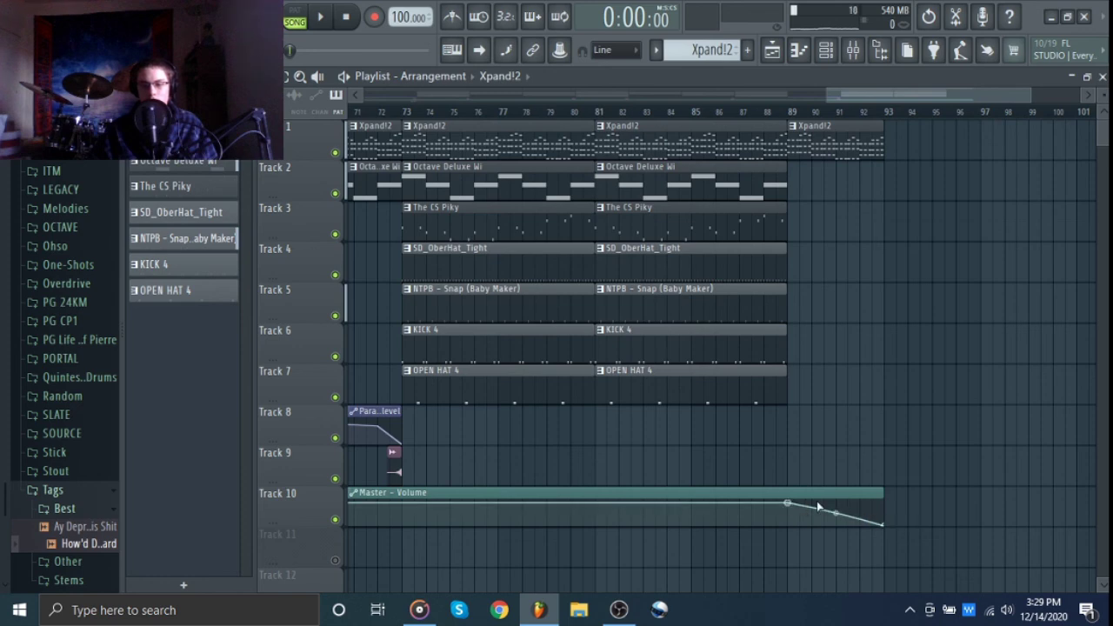
scroll(705, 382, down, 4)
scroll(705, 380, down, 1)
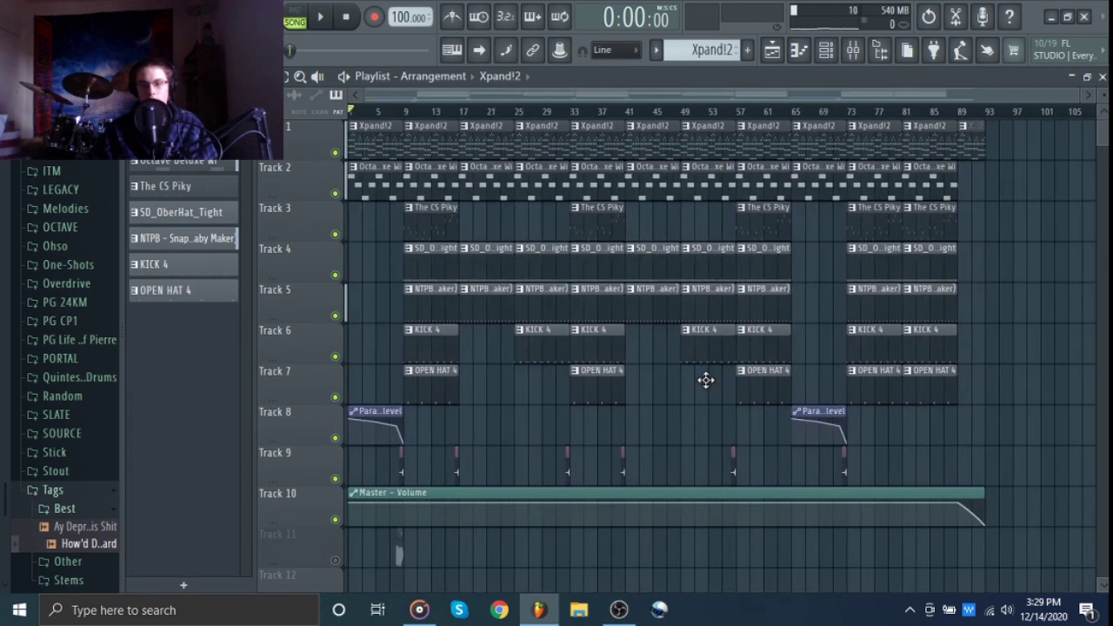